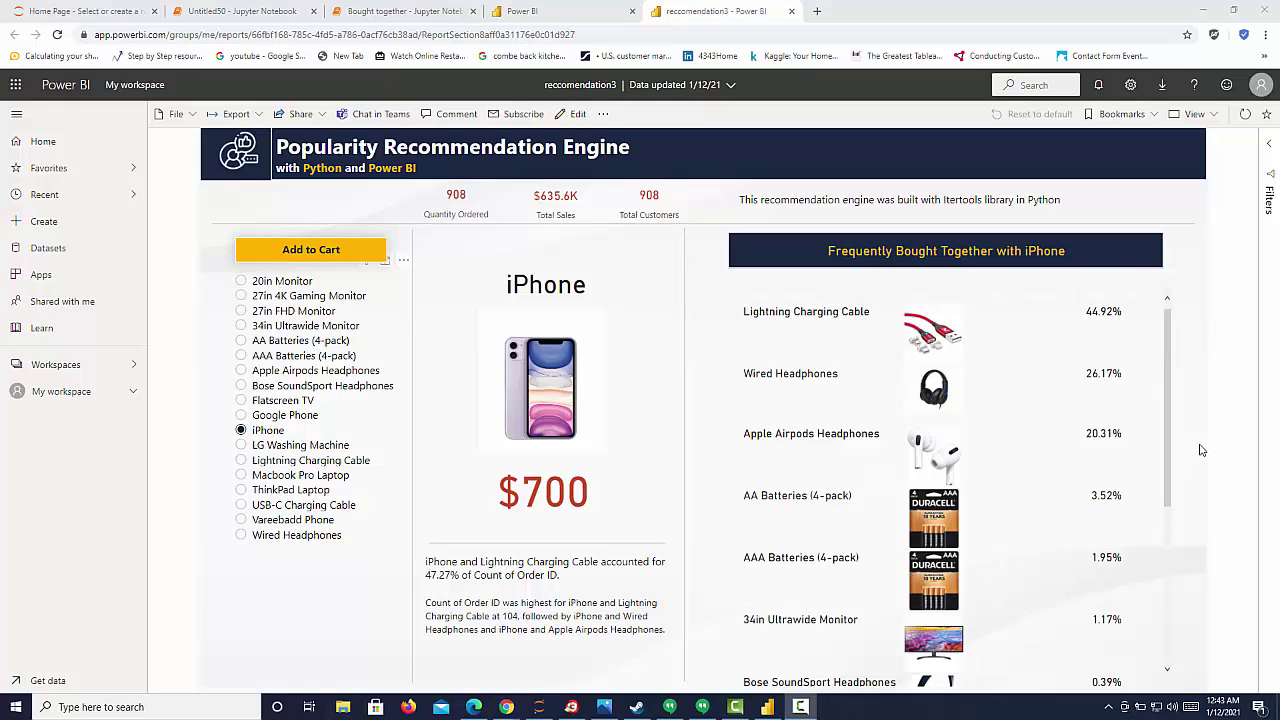
# Step: Select Google Phone, 27in FHD Monitor and Flatscreen TV in the product slicer, ending on Macbook Pro Laptop
pyautogui.click(242, 416)
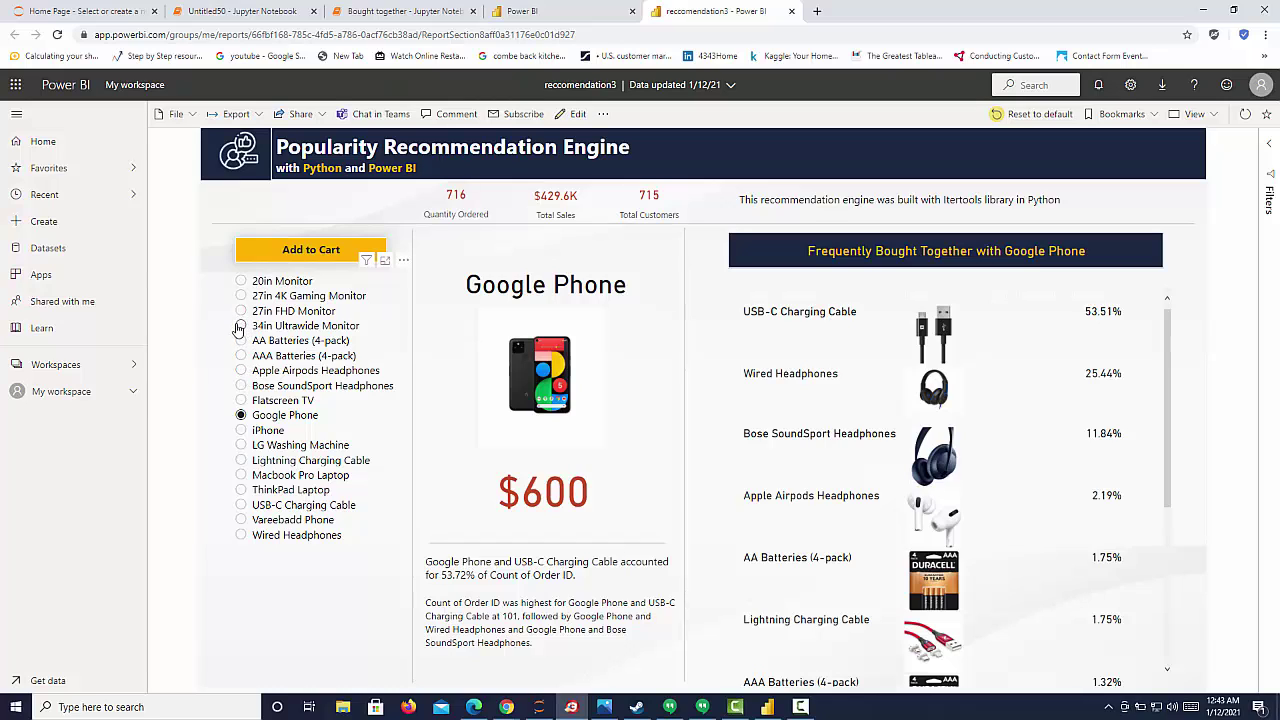
pyautogui.click(241, 314)
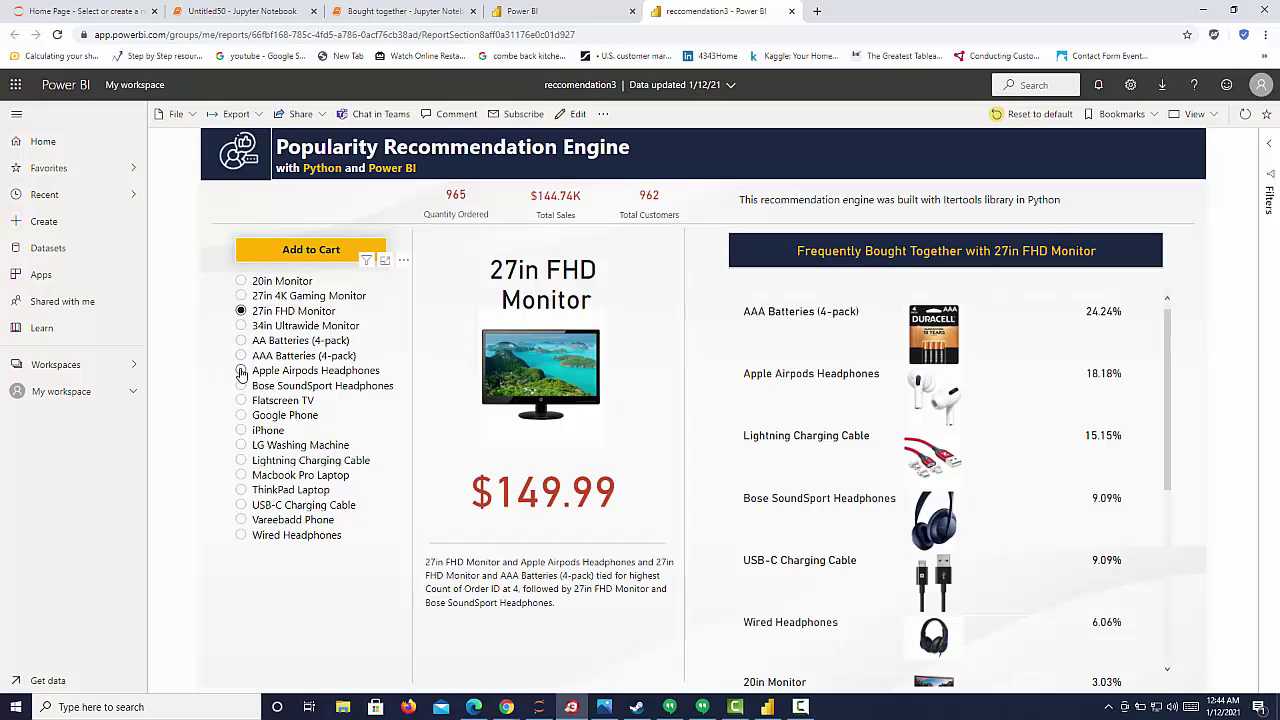
pyautogui.click(242, 402)
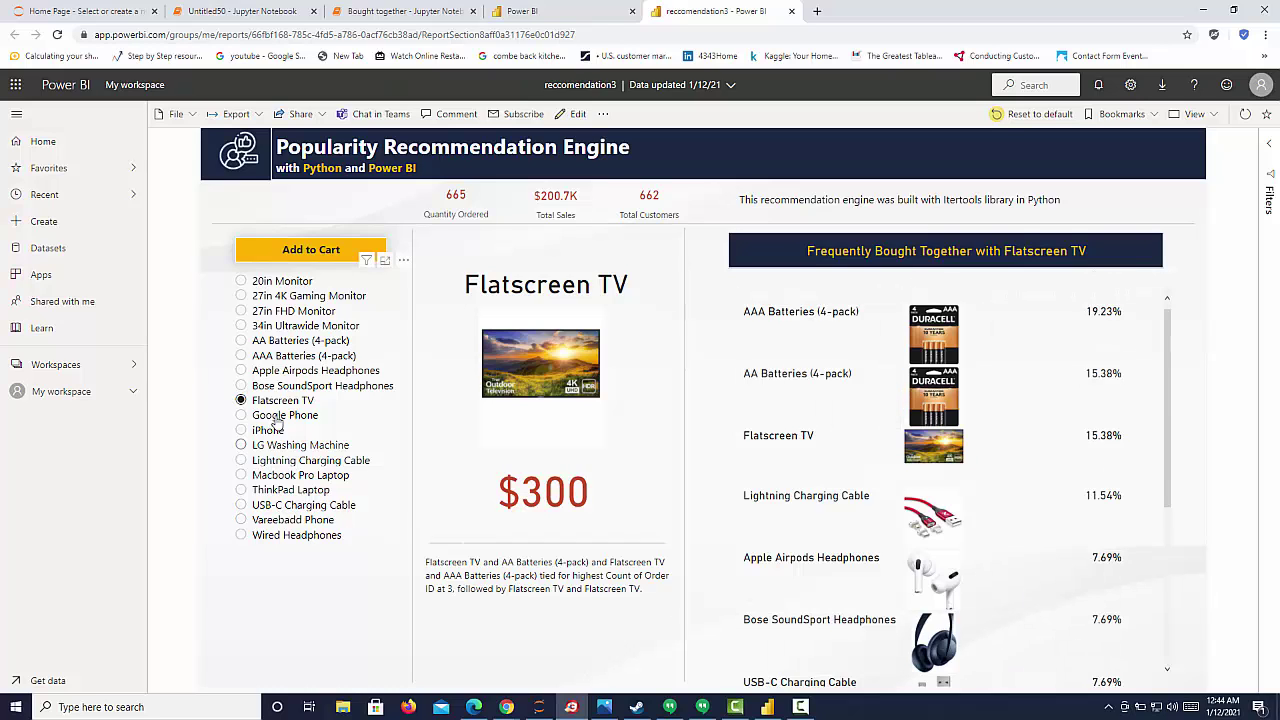
pyautogui.click(285, 475)
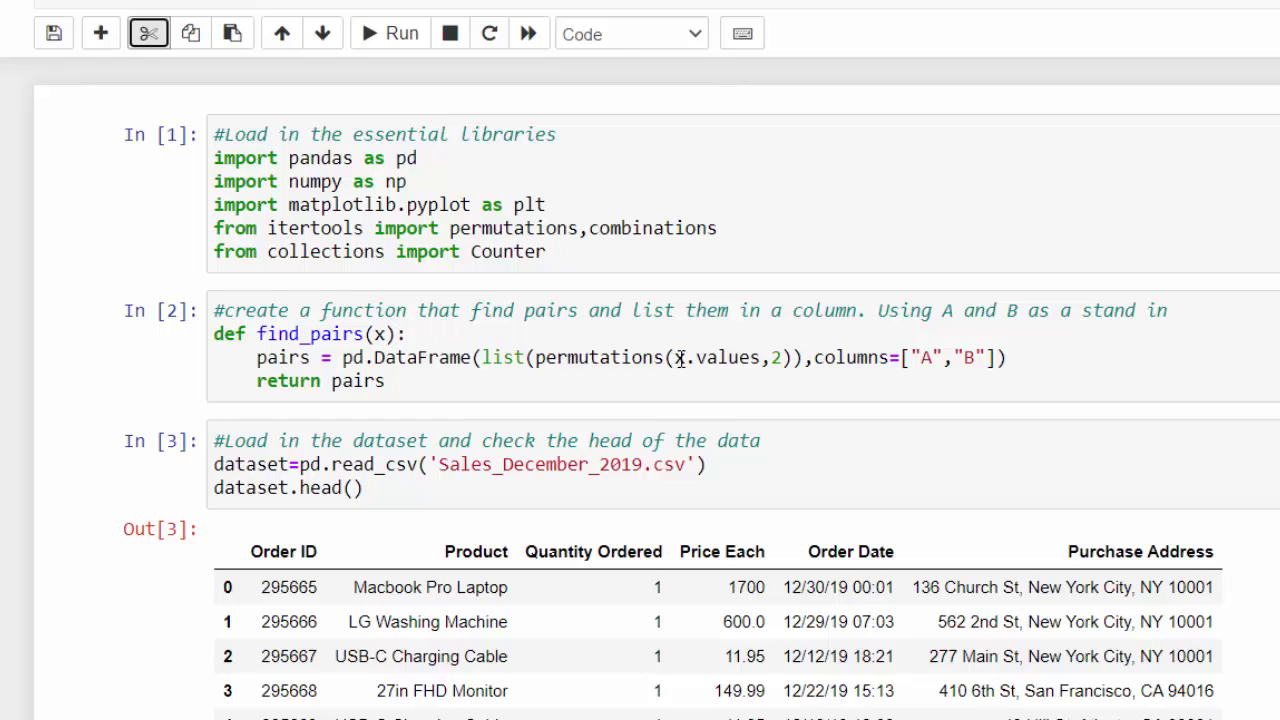
# Step: Place the caret right after 'find' in the find_pairs function's comment in cell In [2]
pyautogui.click(548, 357)
pyautogui.write('s')
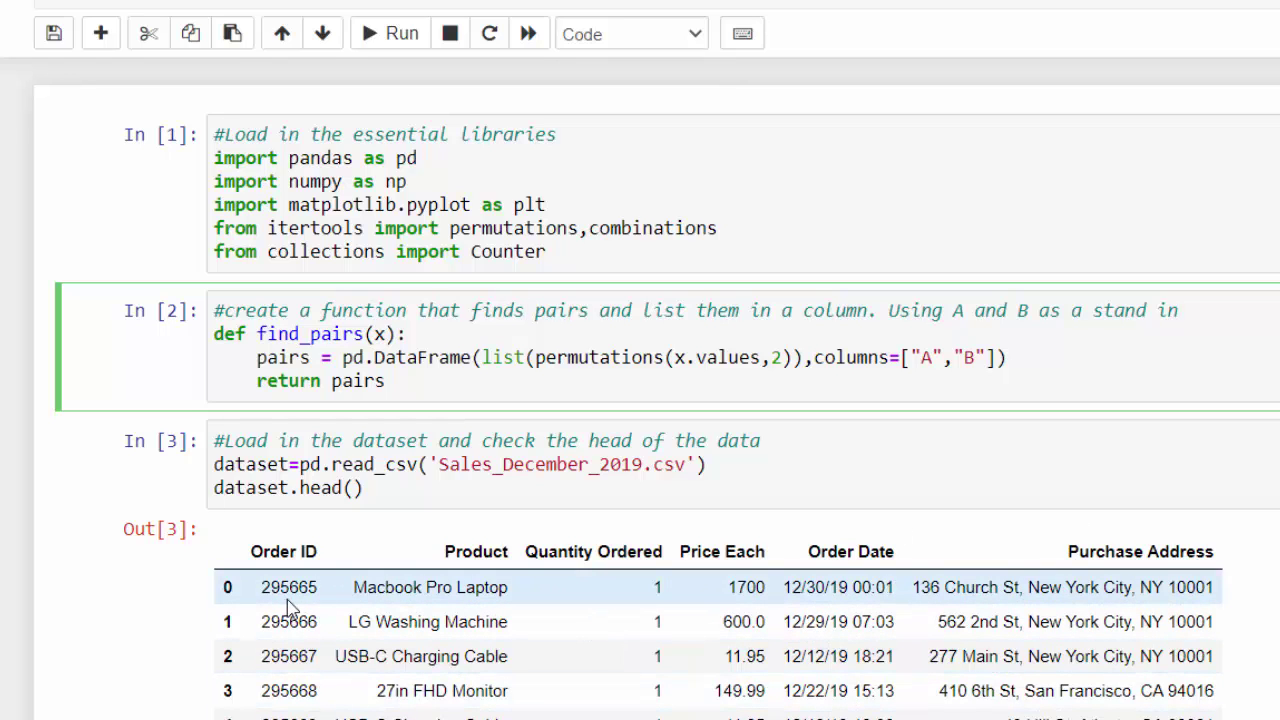
pyautogui.scroll(-5, 307, 620)
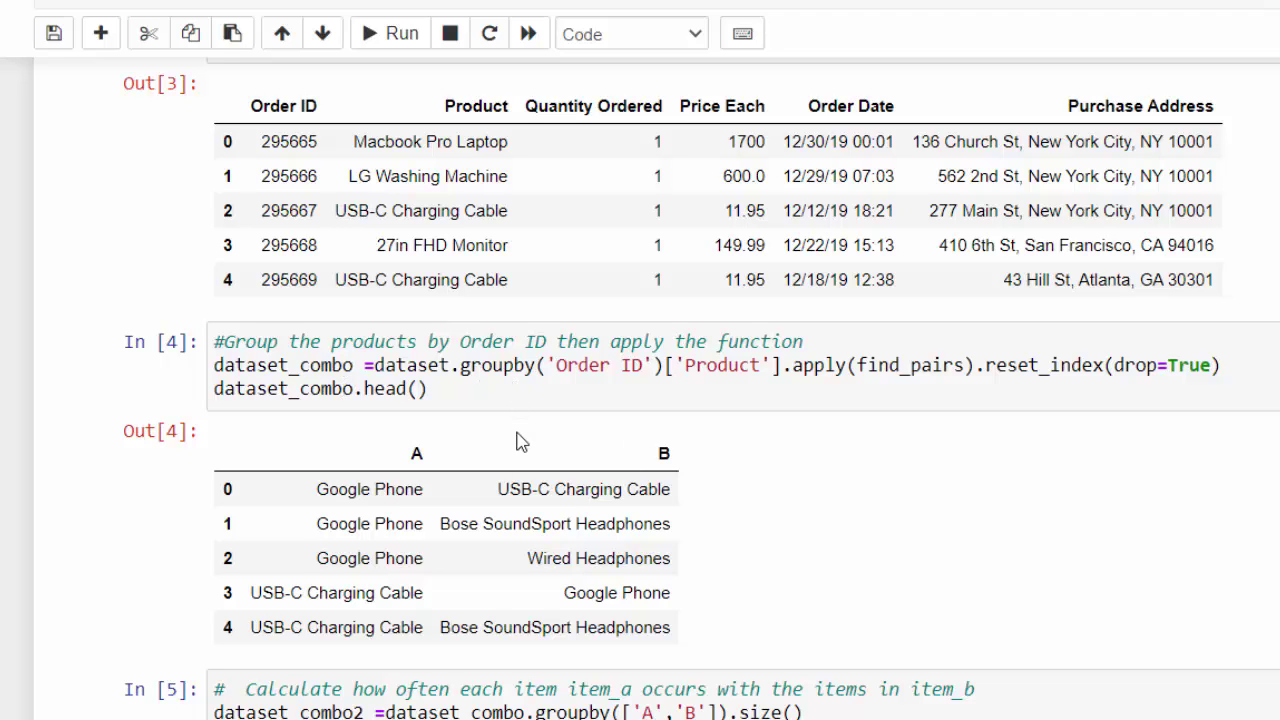
pyautogui.scroll(3, 528, 459)
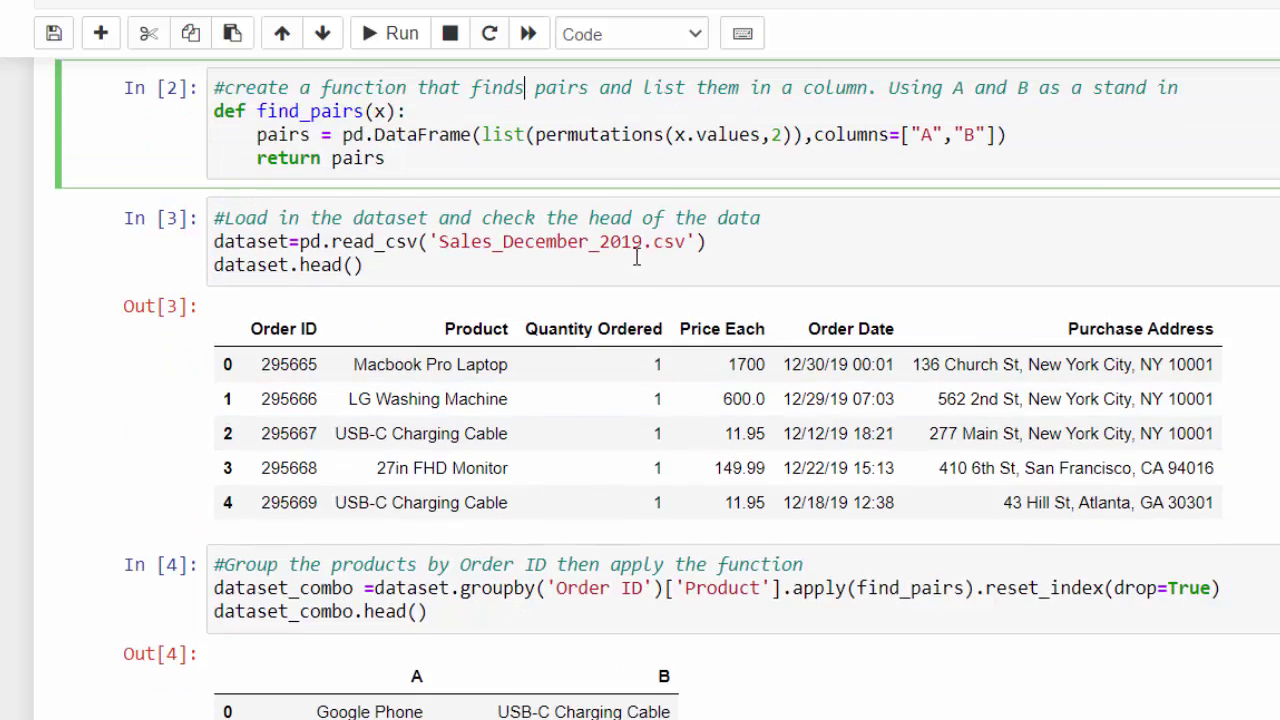
pyautogui.click(526, 200)
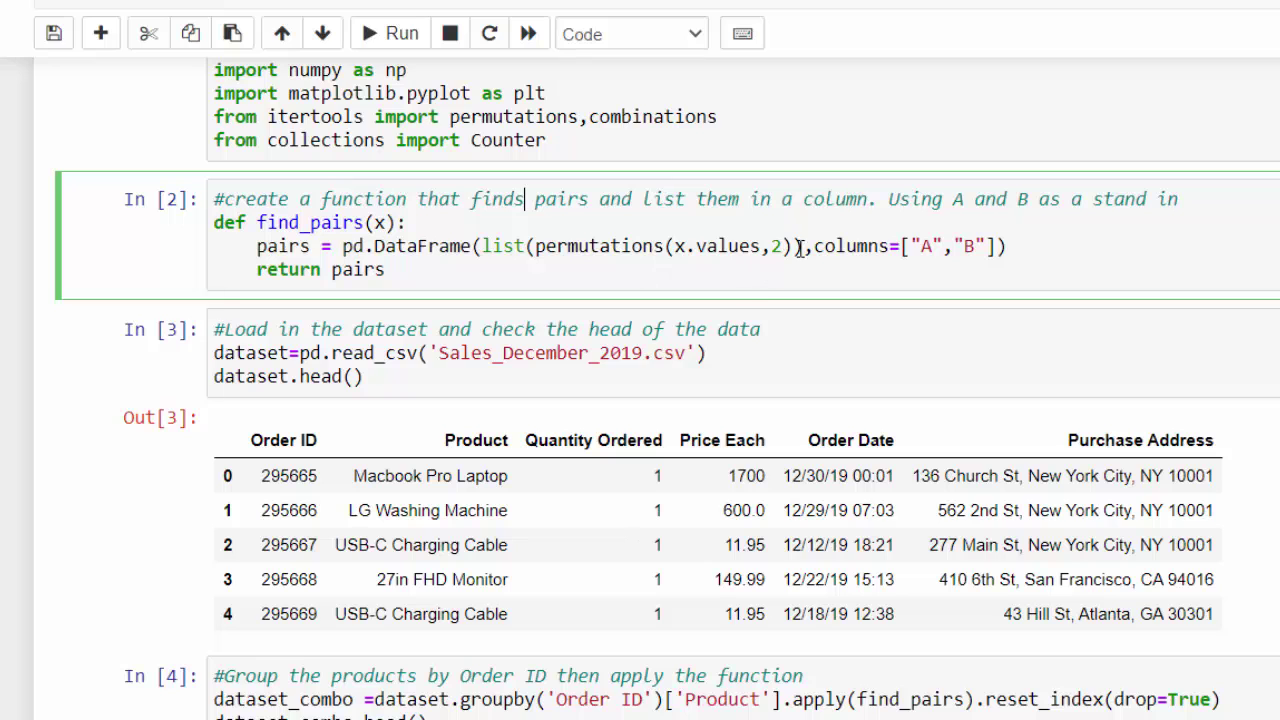
pyautogui.scroll(-3, 645, 433)
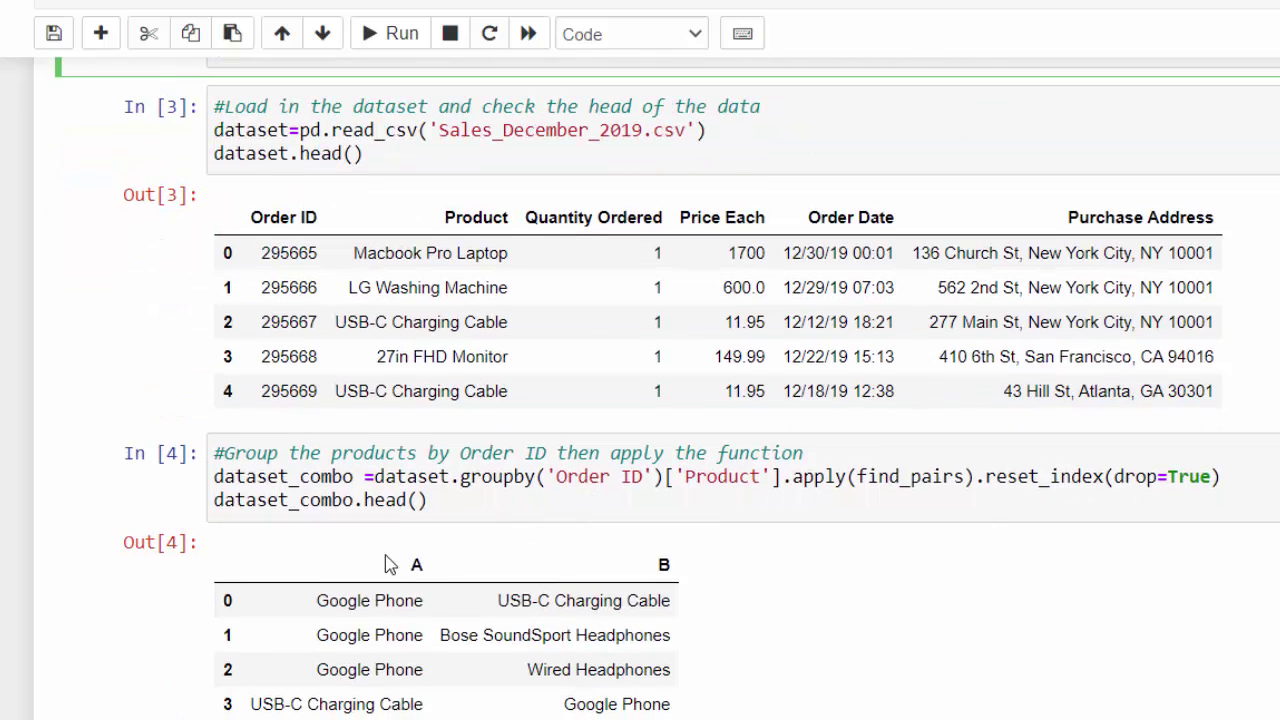
pyautogui.scroll(-2, 388, 565)
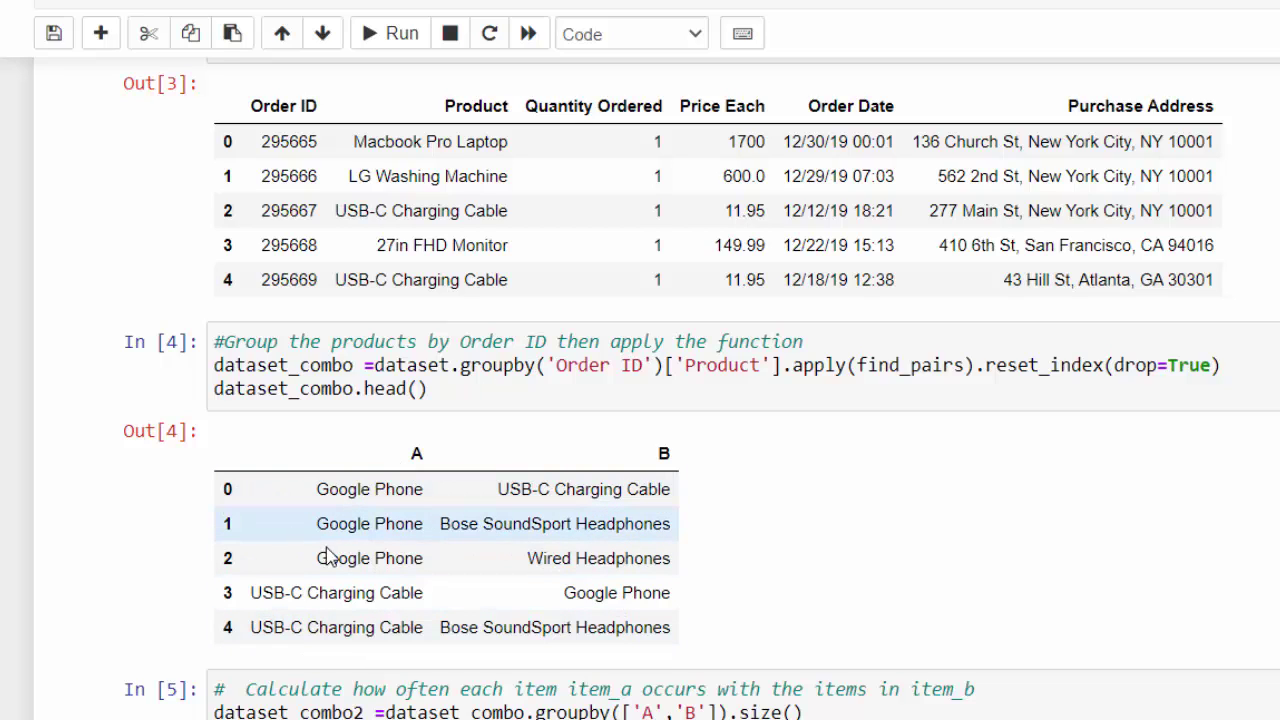
pyautogui.scroll(2, 398, 433)
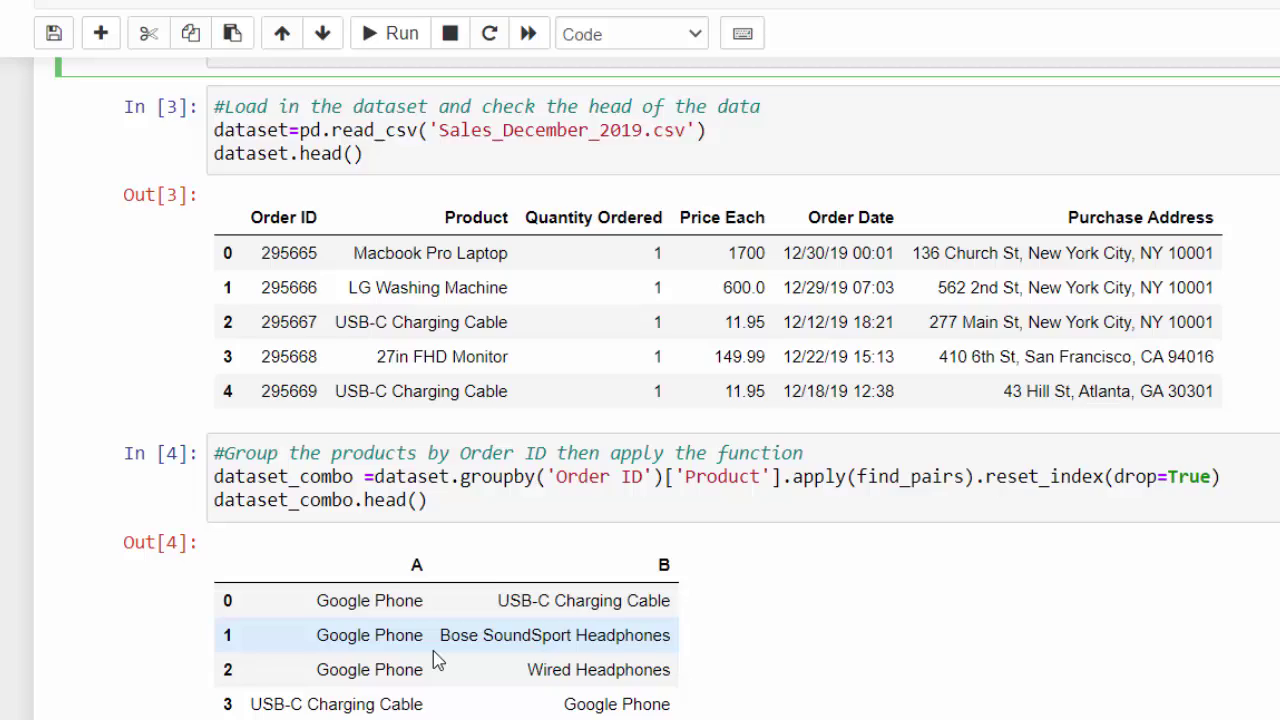
pyautogui.scroll(-2, 437, 660)
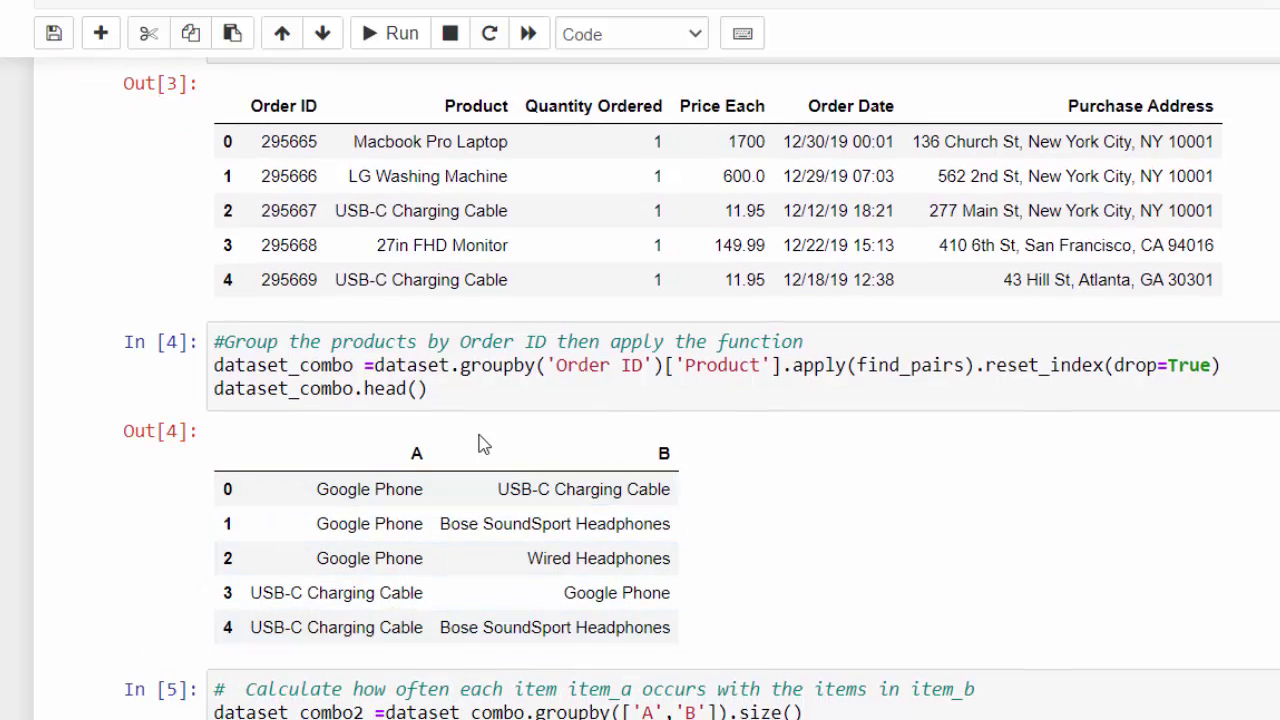
pyautogui.scroll(-4, 397, 580)
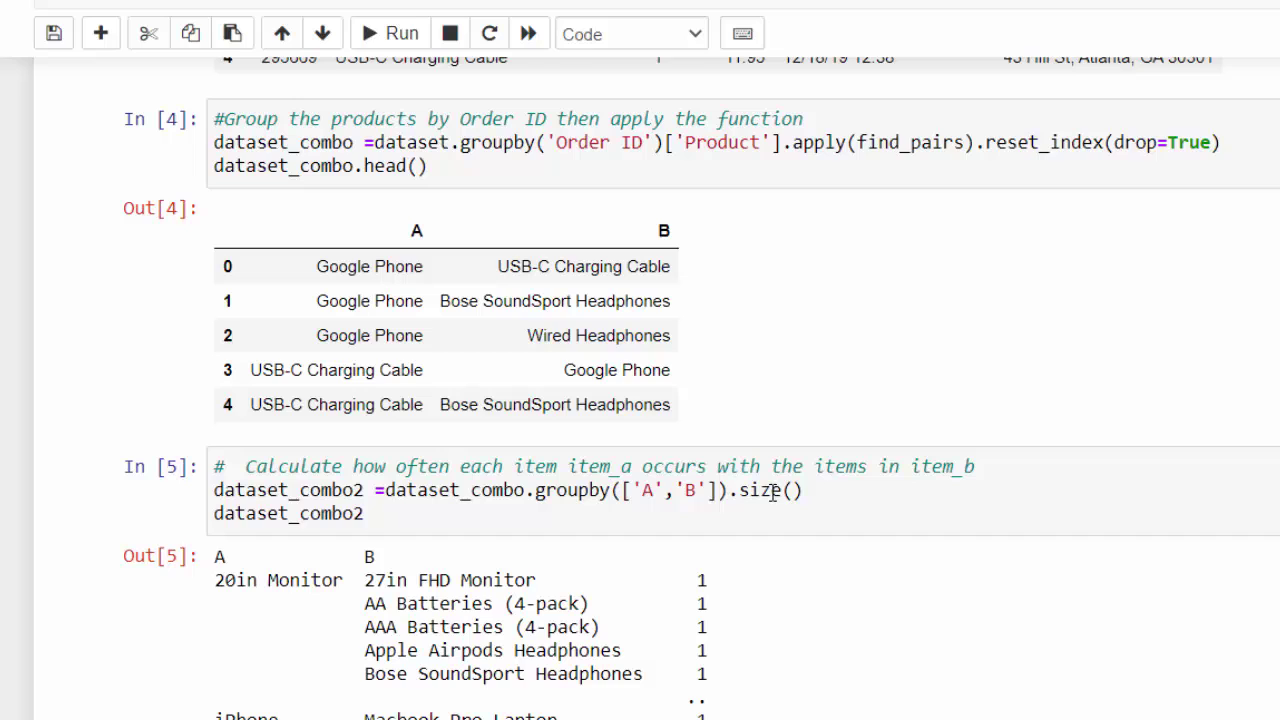
pyautogui.scroll(-1, 365, 545)
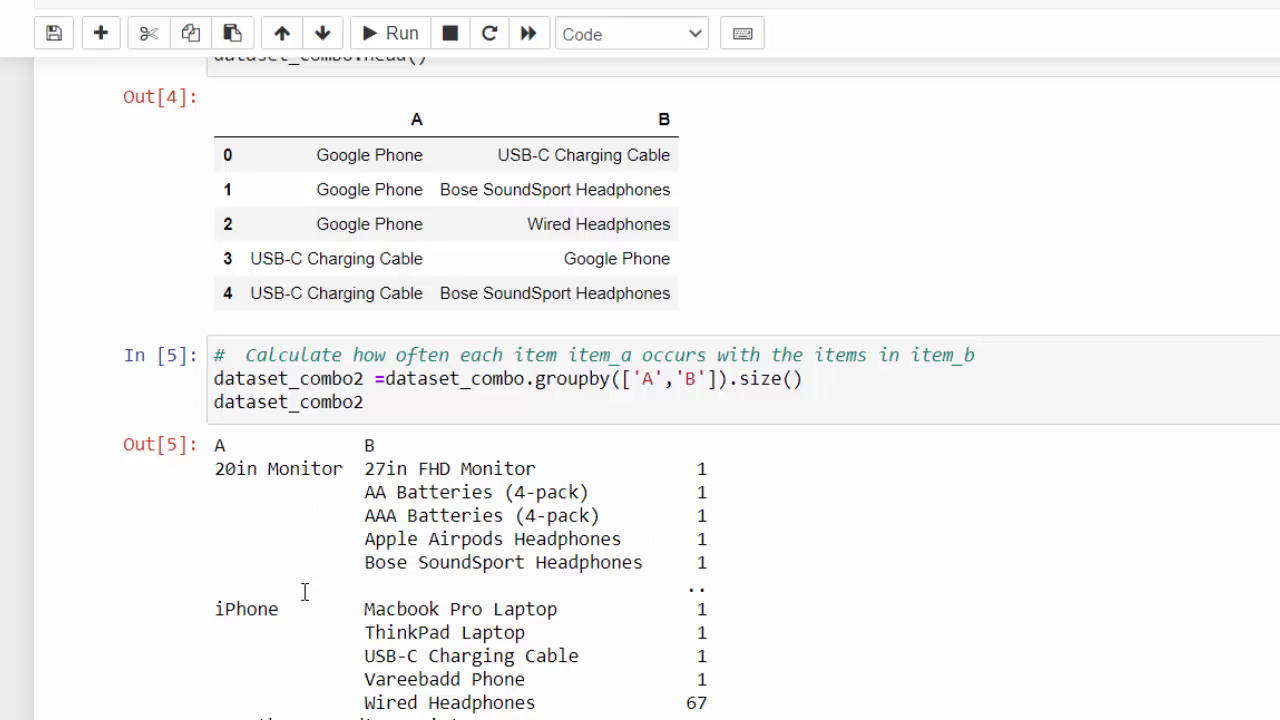
pyautogui.scroll(-2, 298, 563)
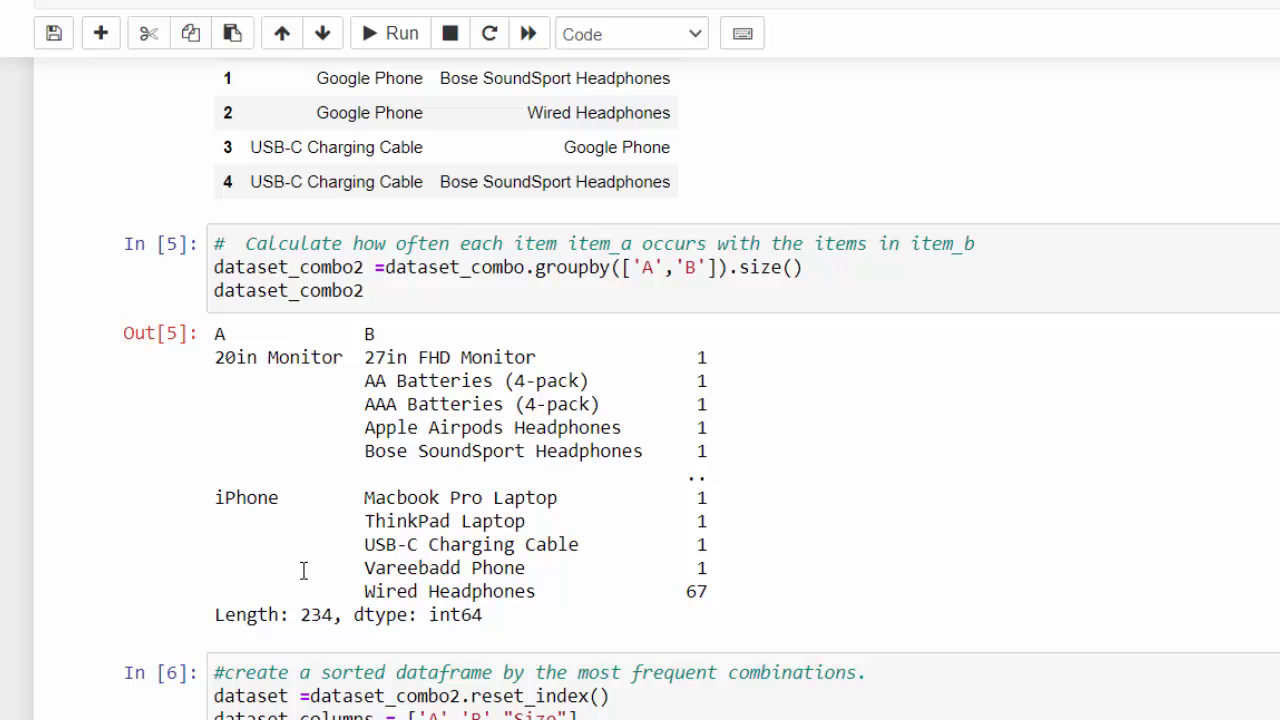
pyautogui.scroll(-2, 303, 597)
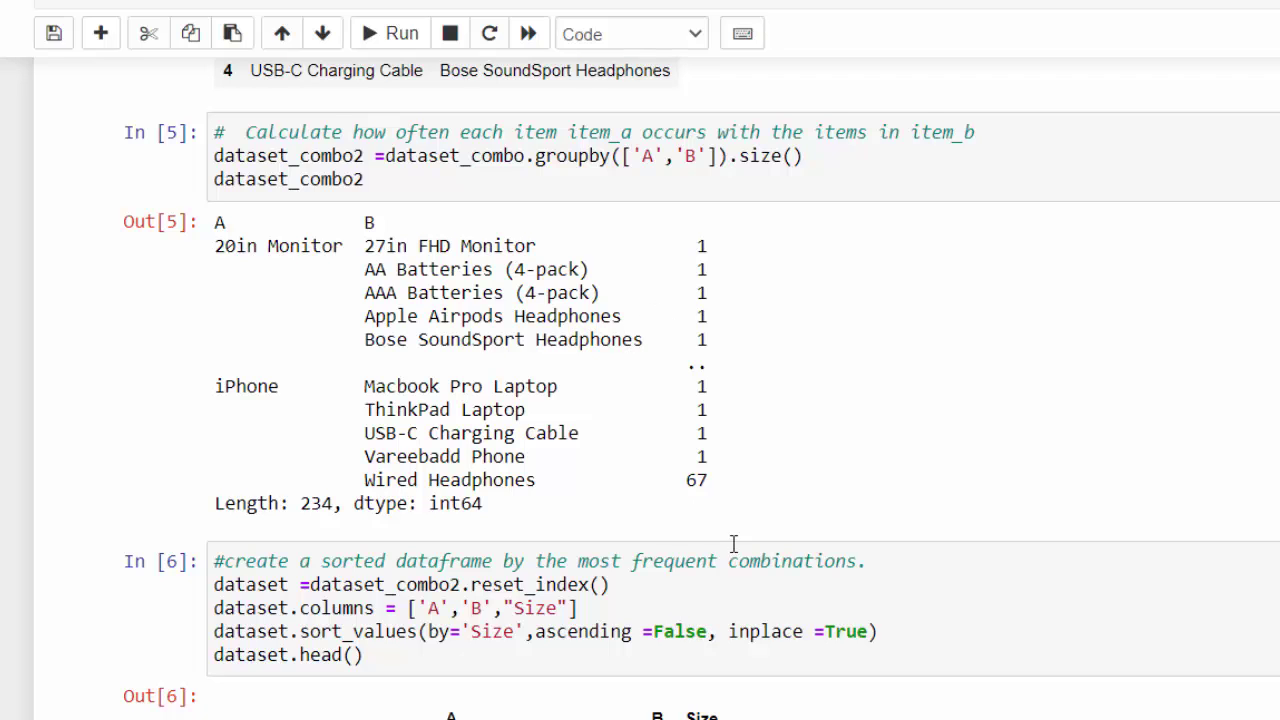
pyautogui.scroll(-2, 705, 620)
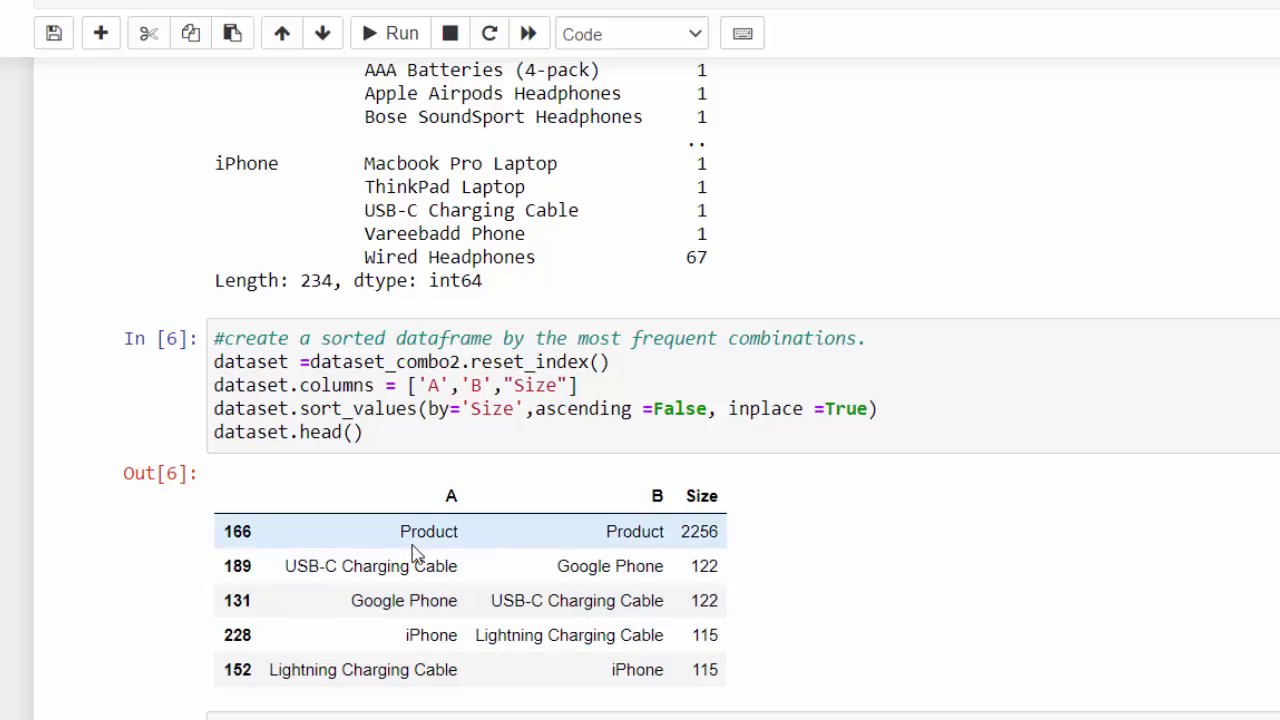
pyautogui.scroll(-1, 416, 553)
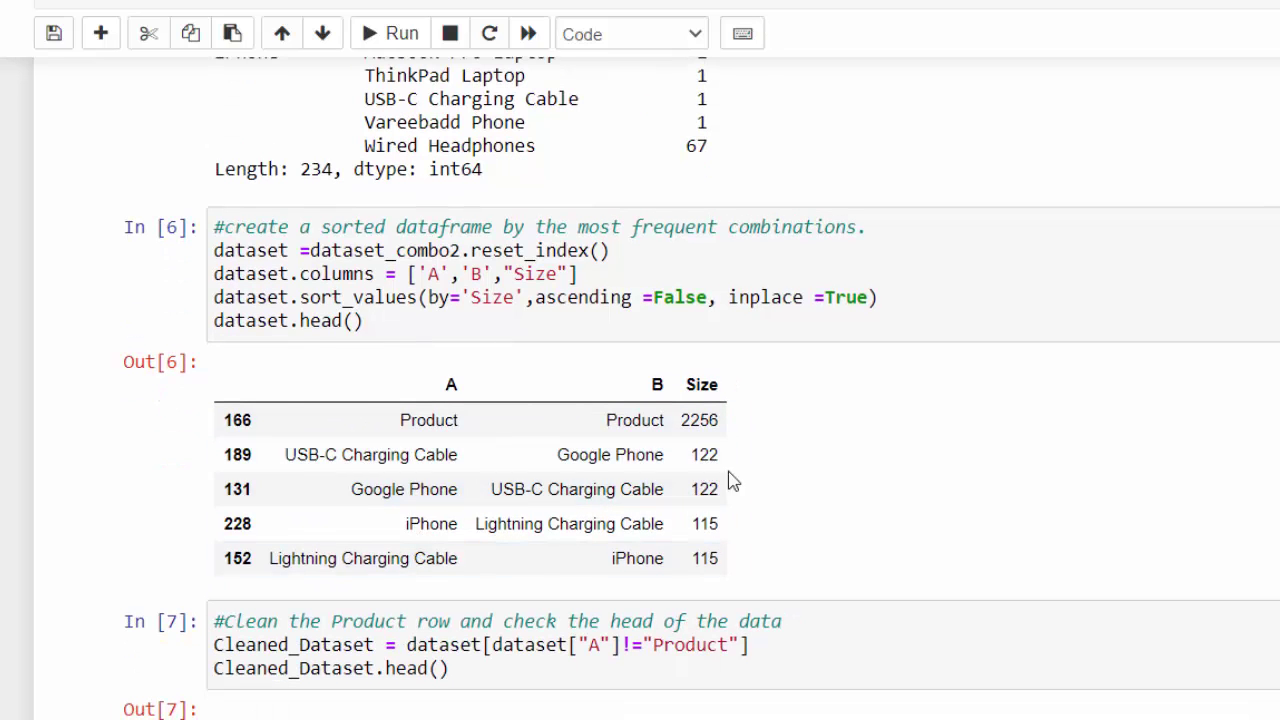
pyautogui.scroll(-2, 323, 366)
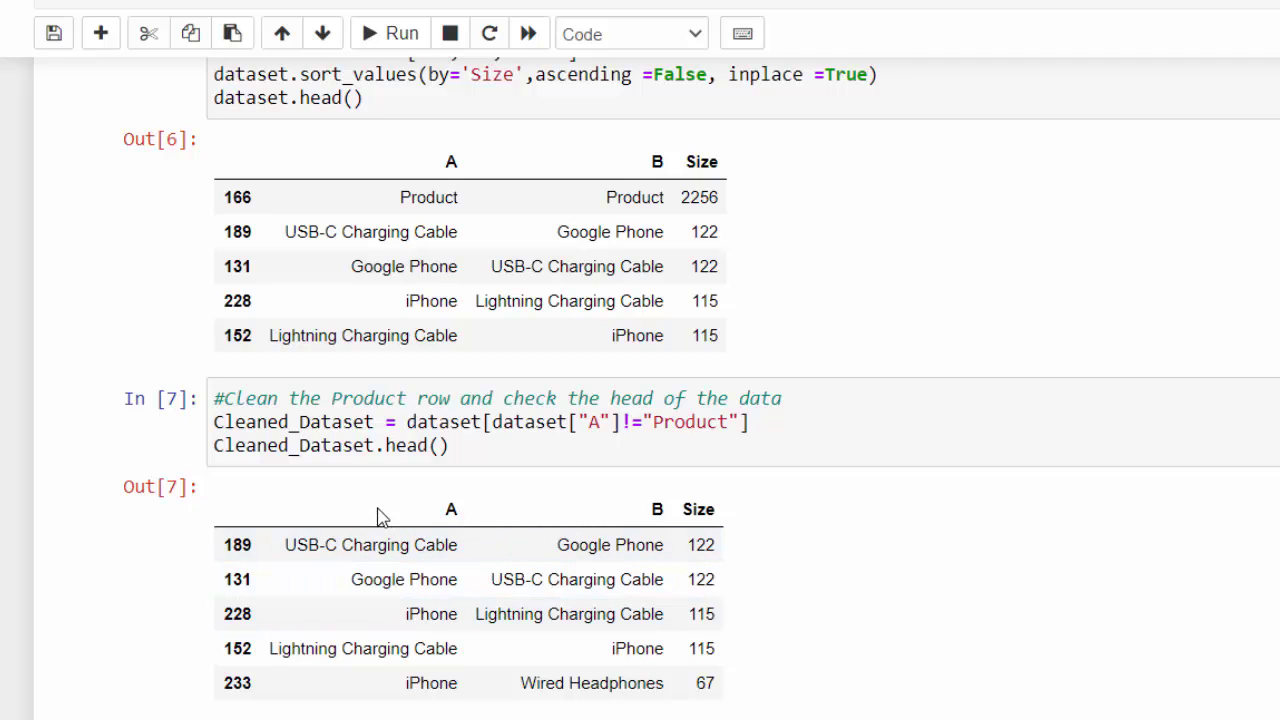
pyautogui.scroll(-2, 390, 520)
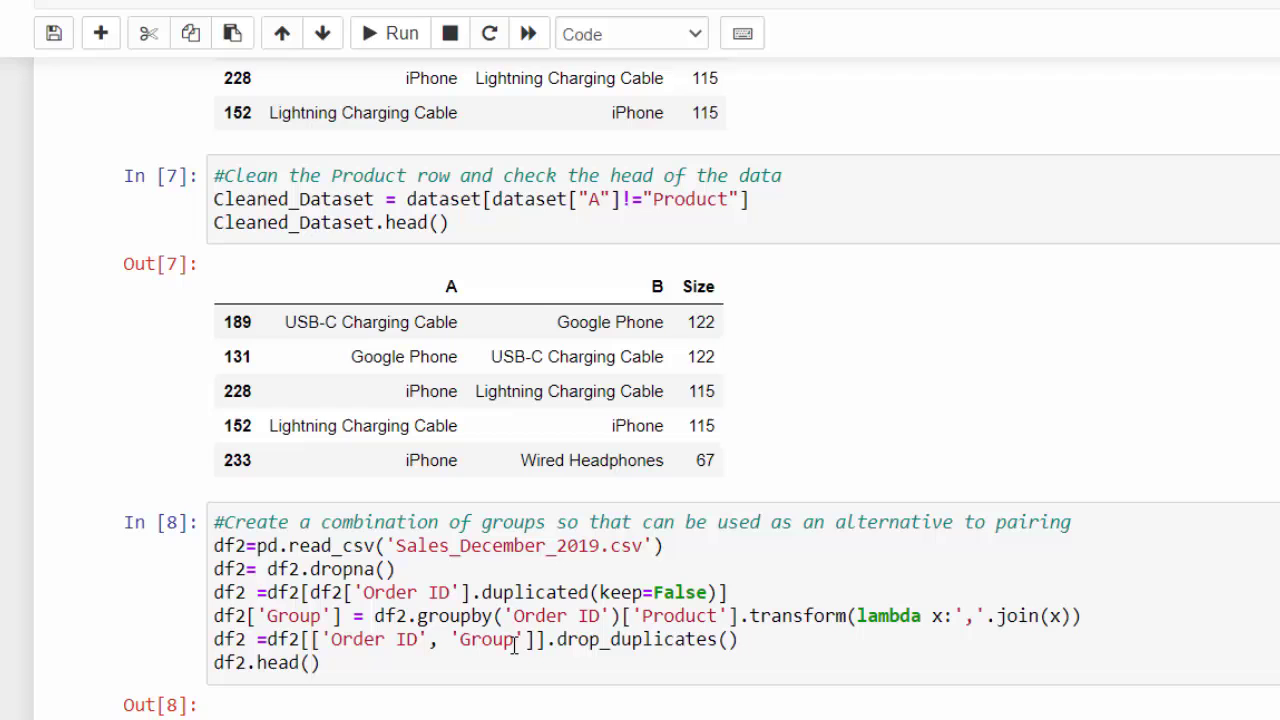
pyautogui.scroll(-2, 556, 682)
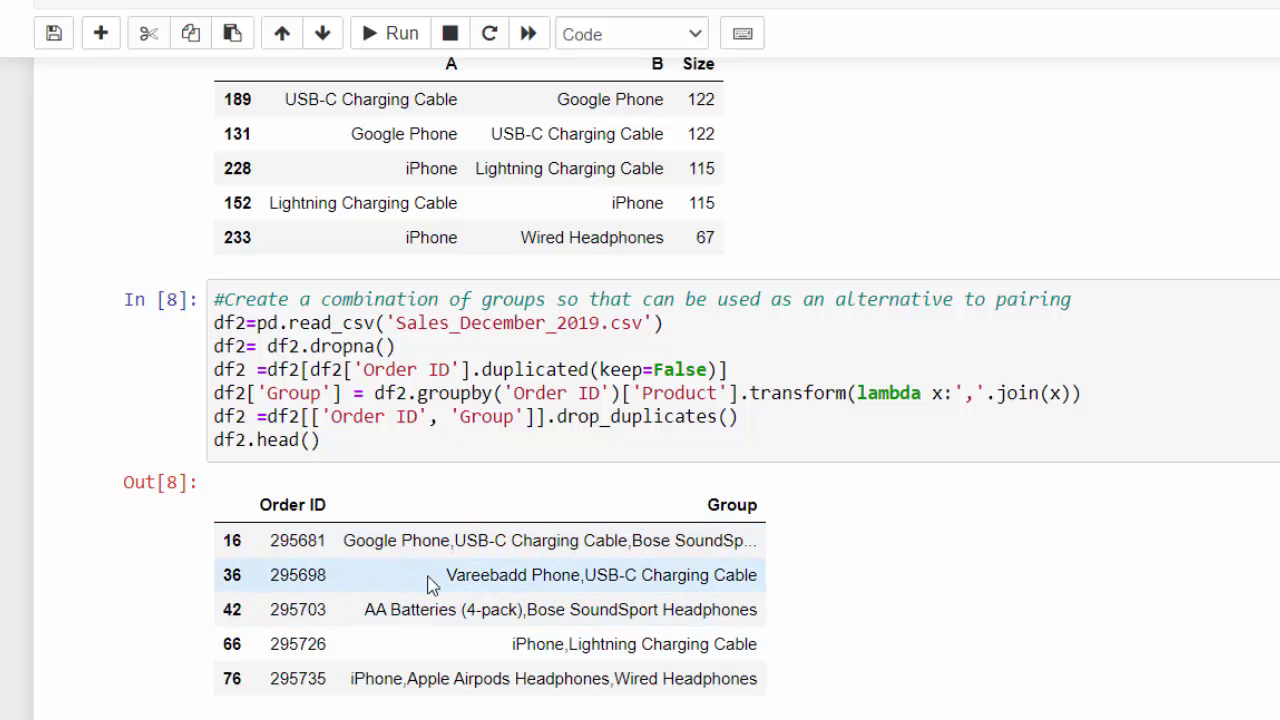
pyautogui.scroll(-2, 367, 605)
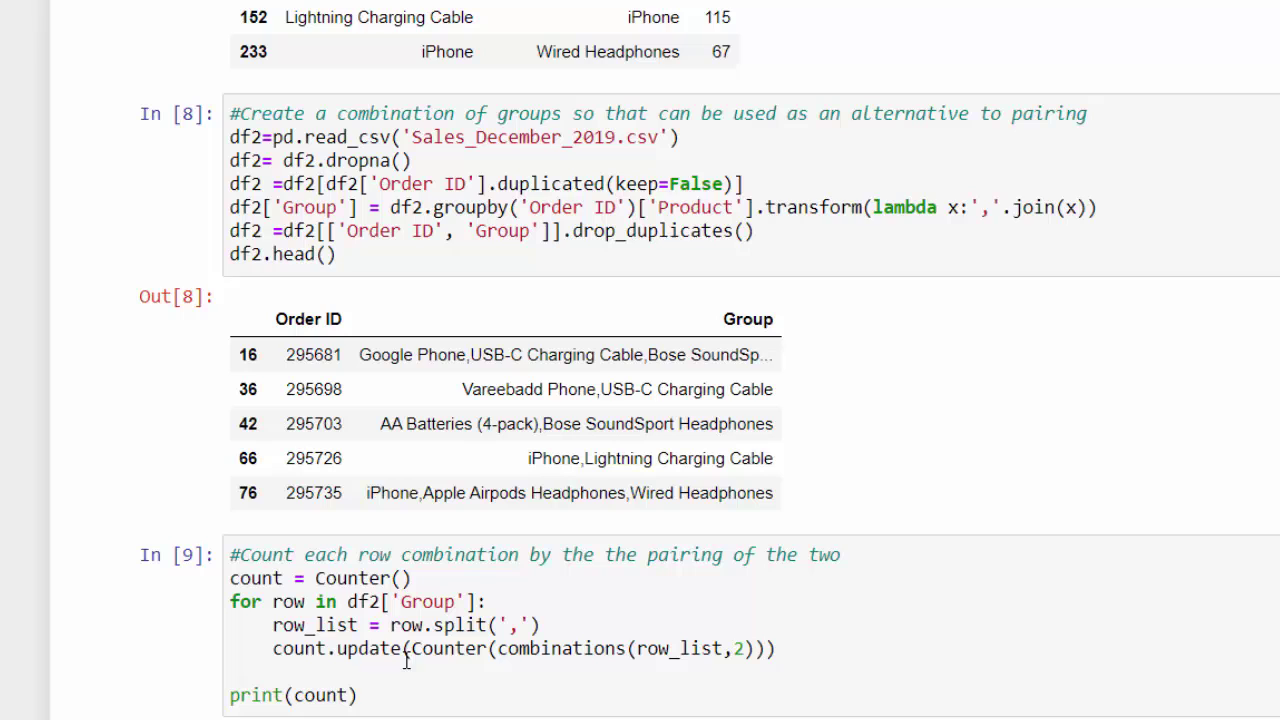
pyautogui.scroll(-2, 691, 641)
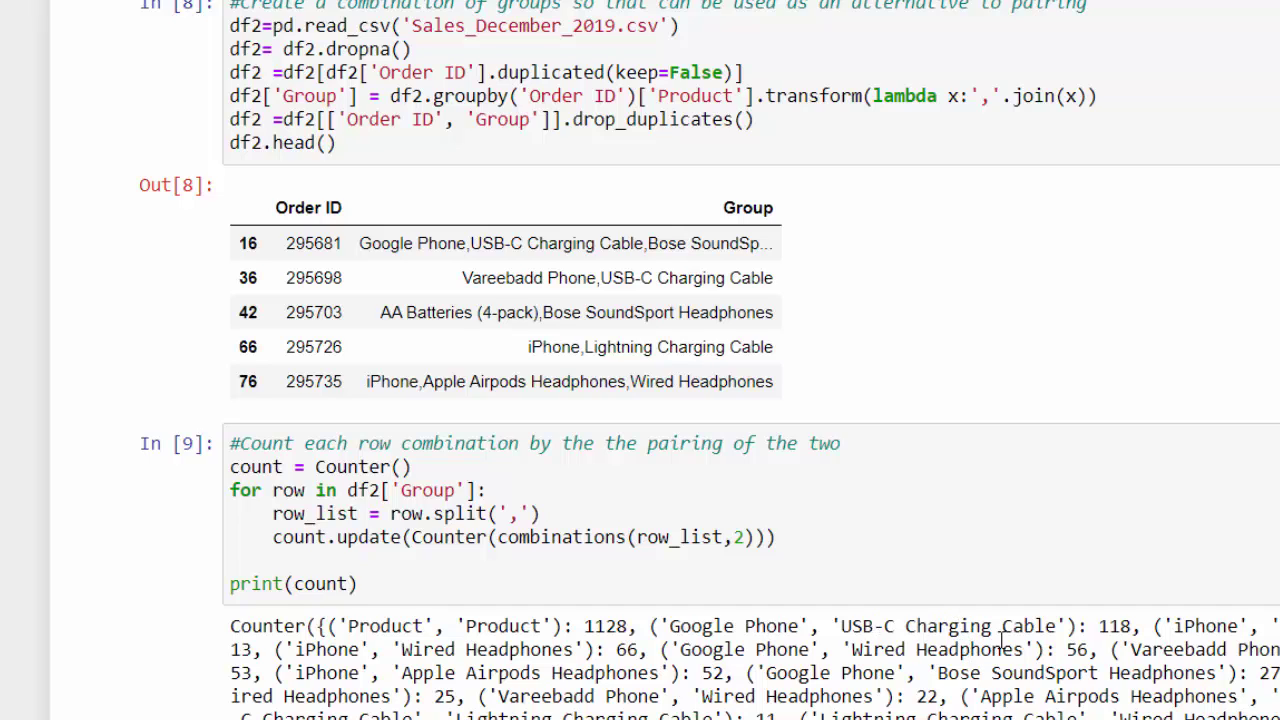
pyautogui.scroll(5, 830, 450)
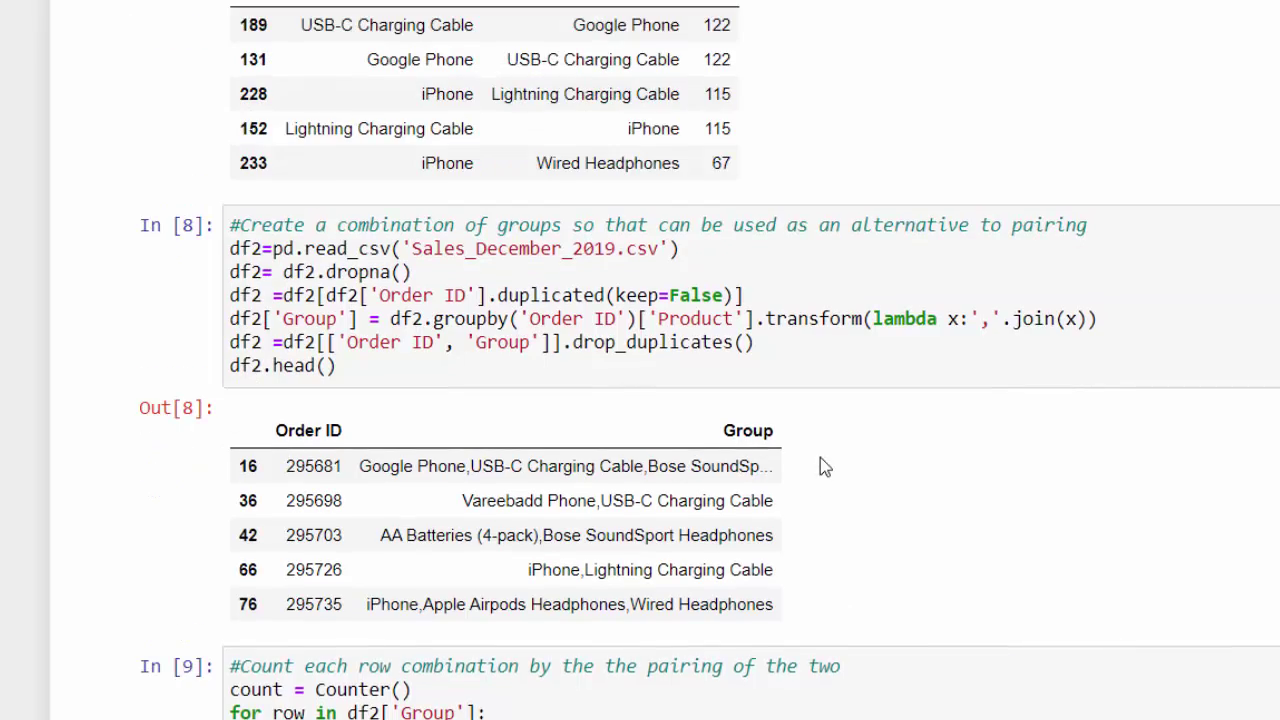
pyautogui.scroll(-5, 915, 360)
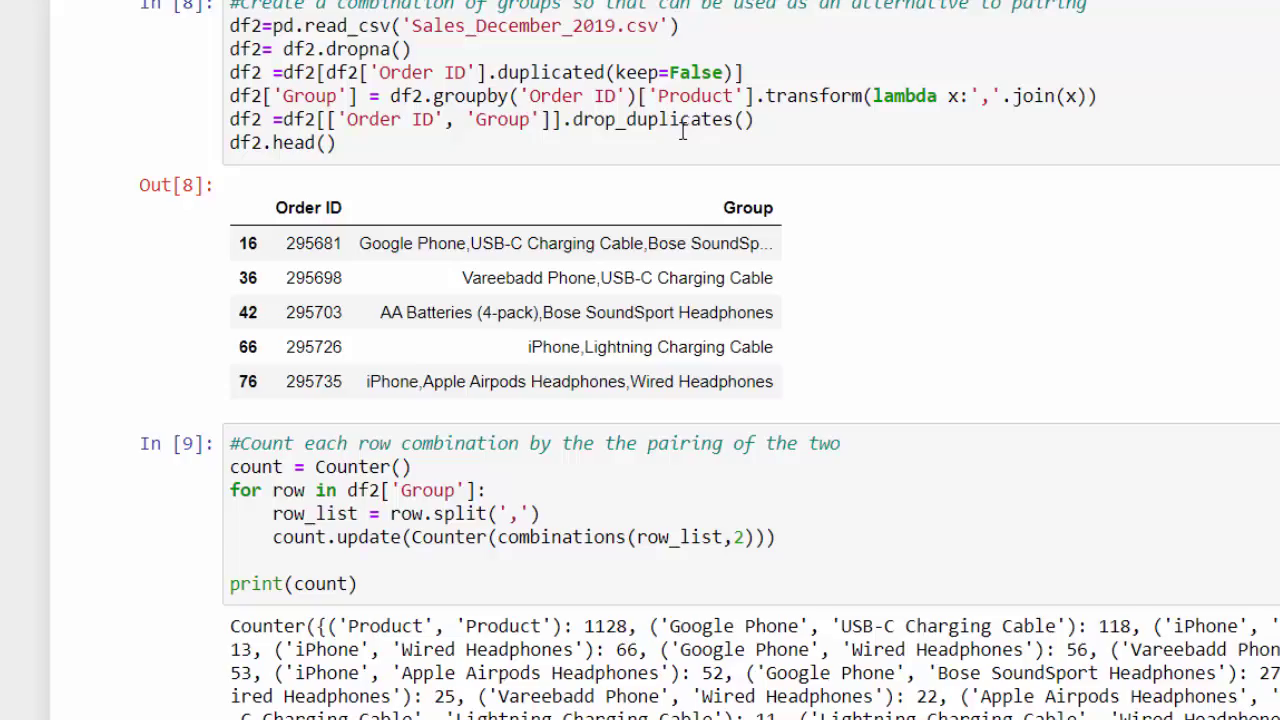
pyautogui.scroll(-1, 670, 190)
pyautogui.scroll(2, 520, 190)
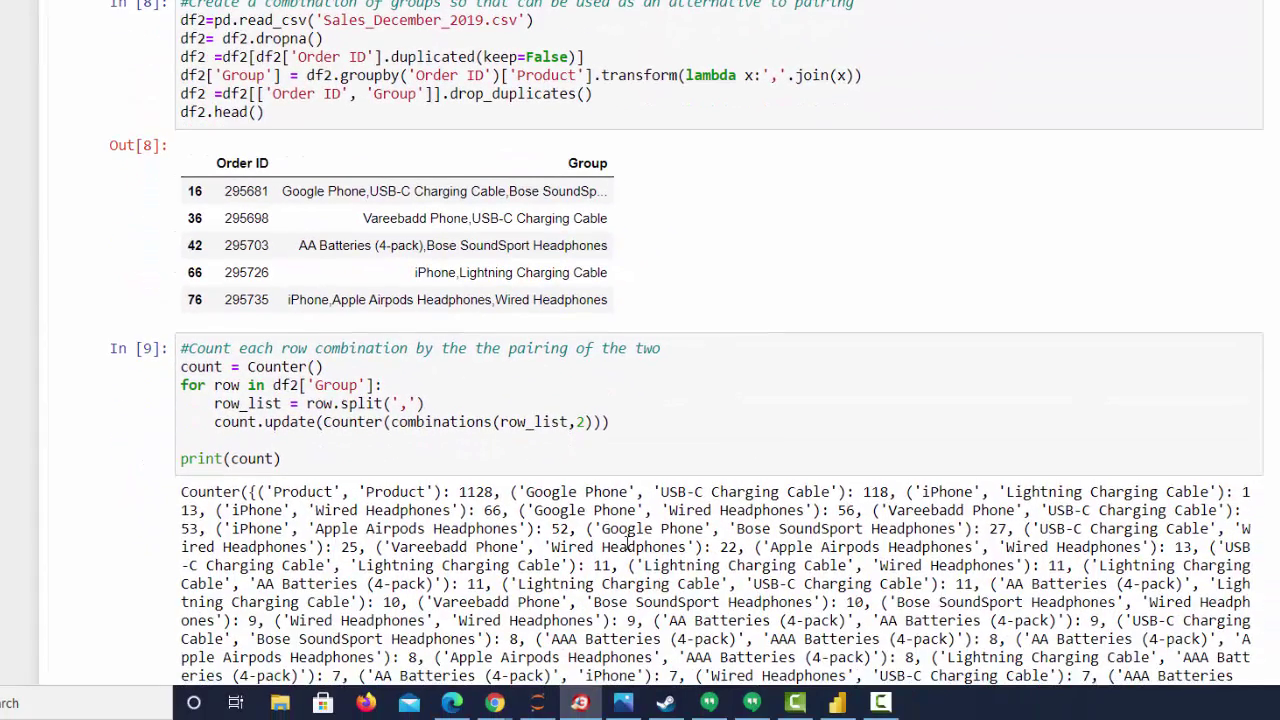
pyautogui.scroll(-4, 628, 540)
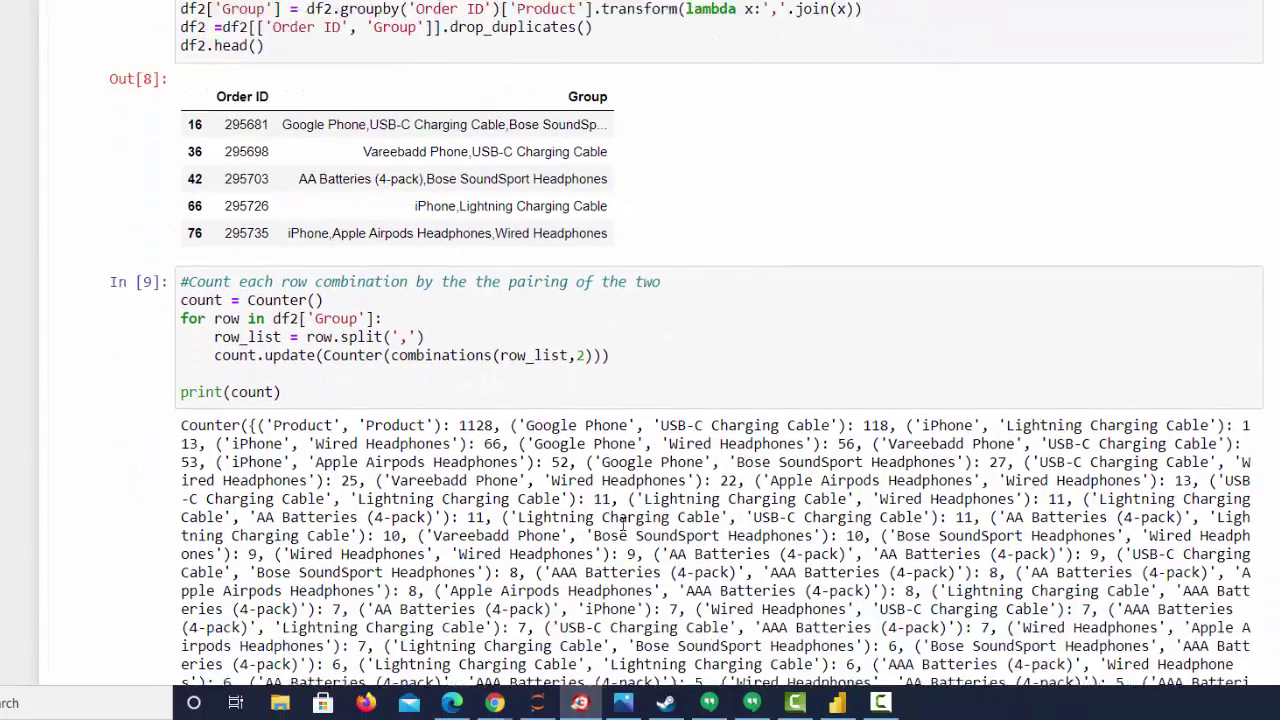
pyautogui.scroll(5, 545, 432)
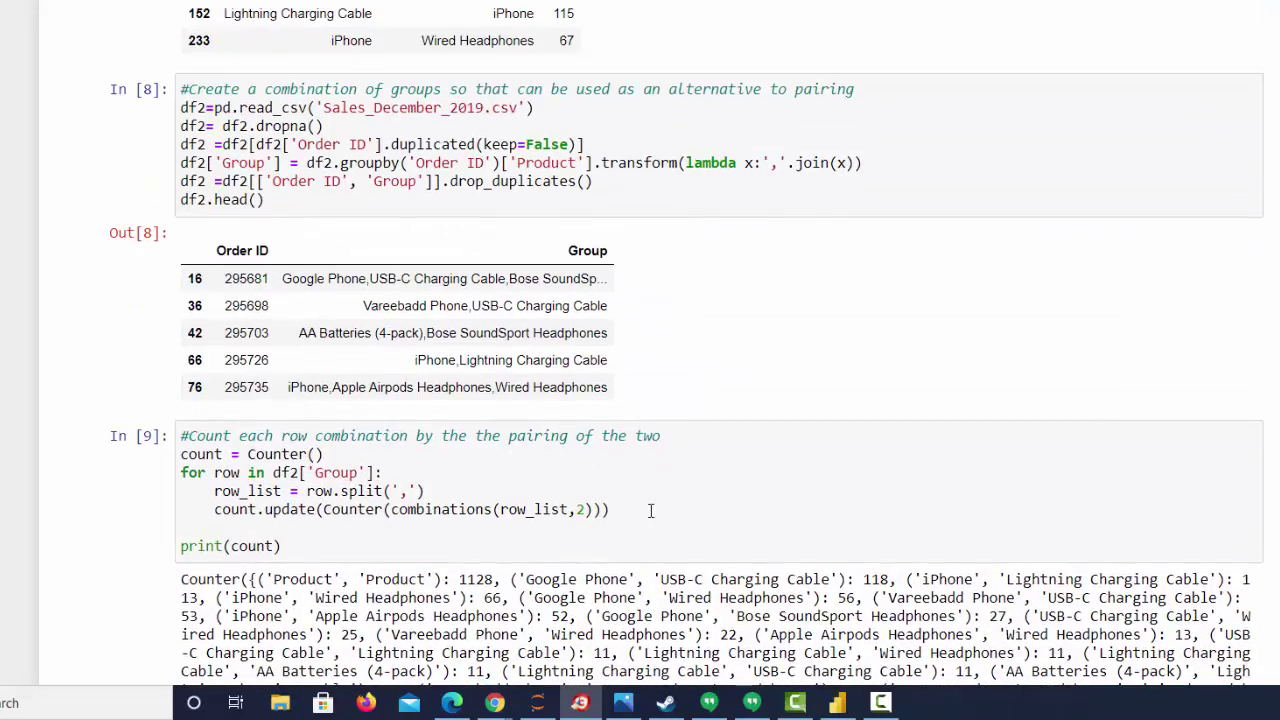
pyautogui.scroll(20, 650, 510)
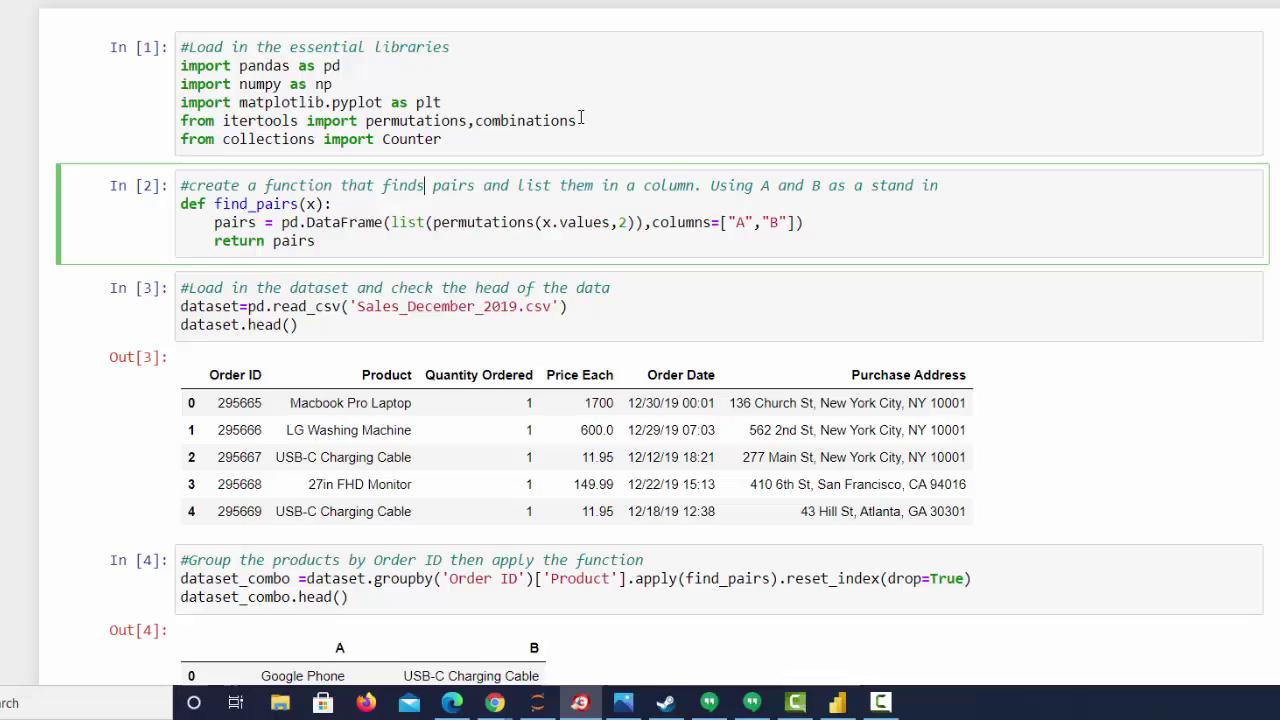
# Step: Back in Power BI, open Transform data and view the Original query, then the Item Pairs query
pyautogui.click(838, 703)
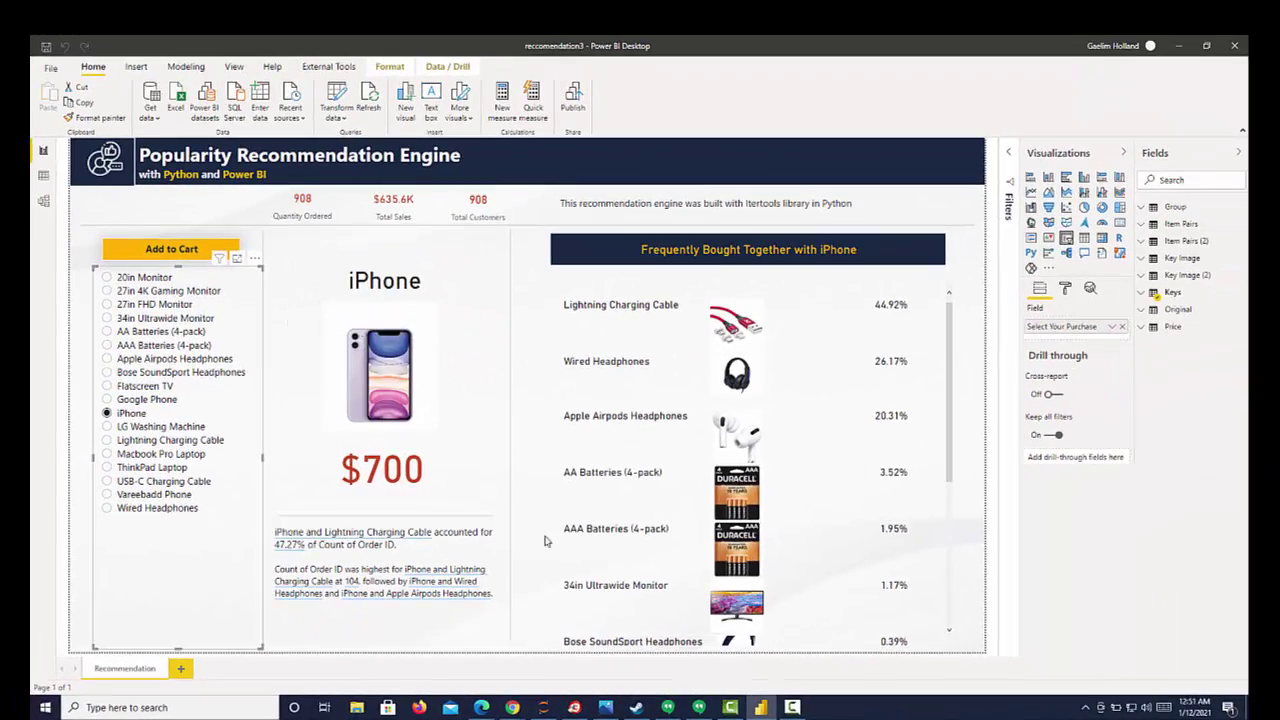
pyautogui.click(337, 103)
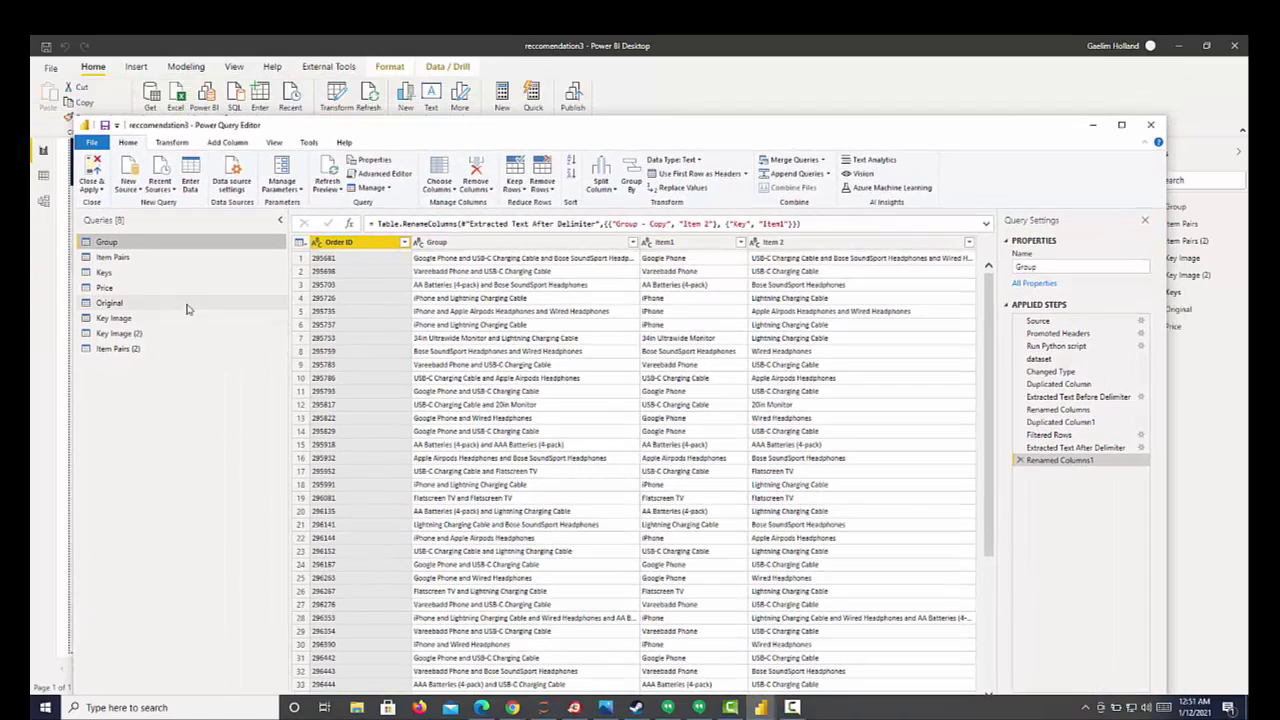
pyautogui.click(151, 304)
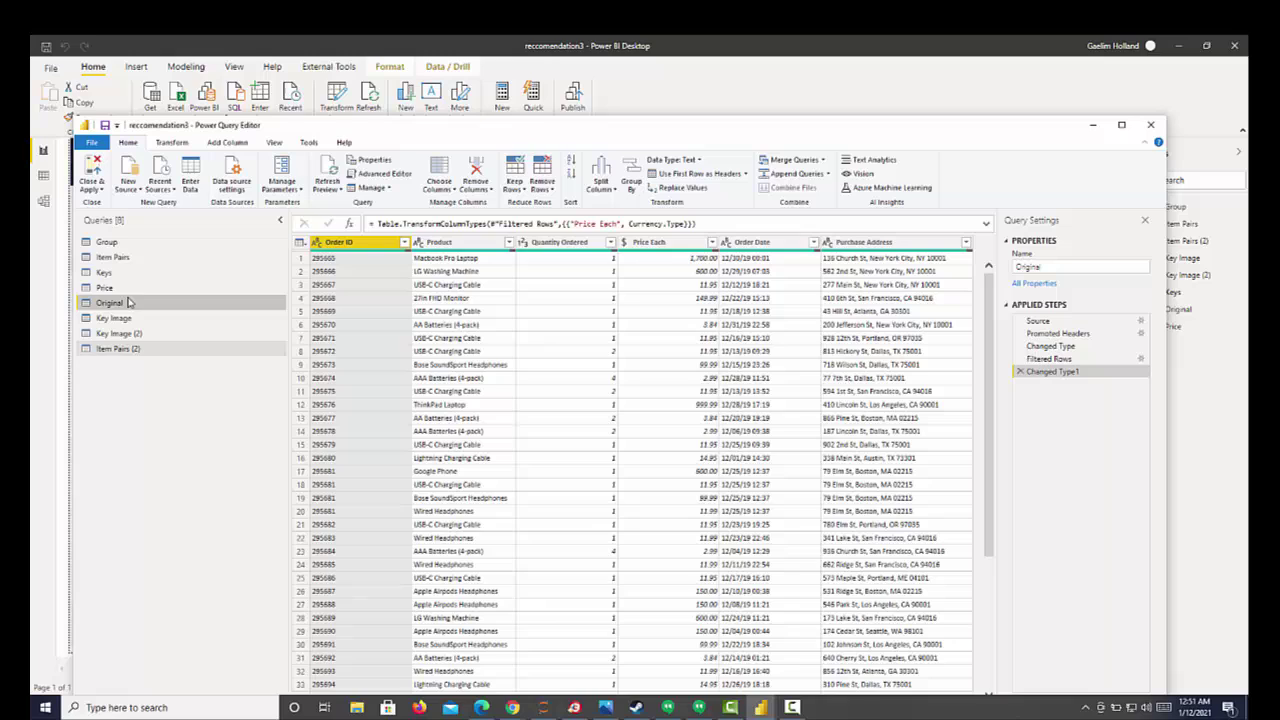
pyautogui.click(115, 258)
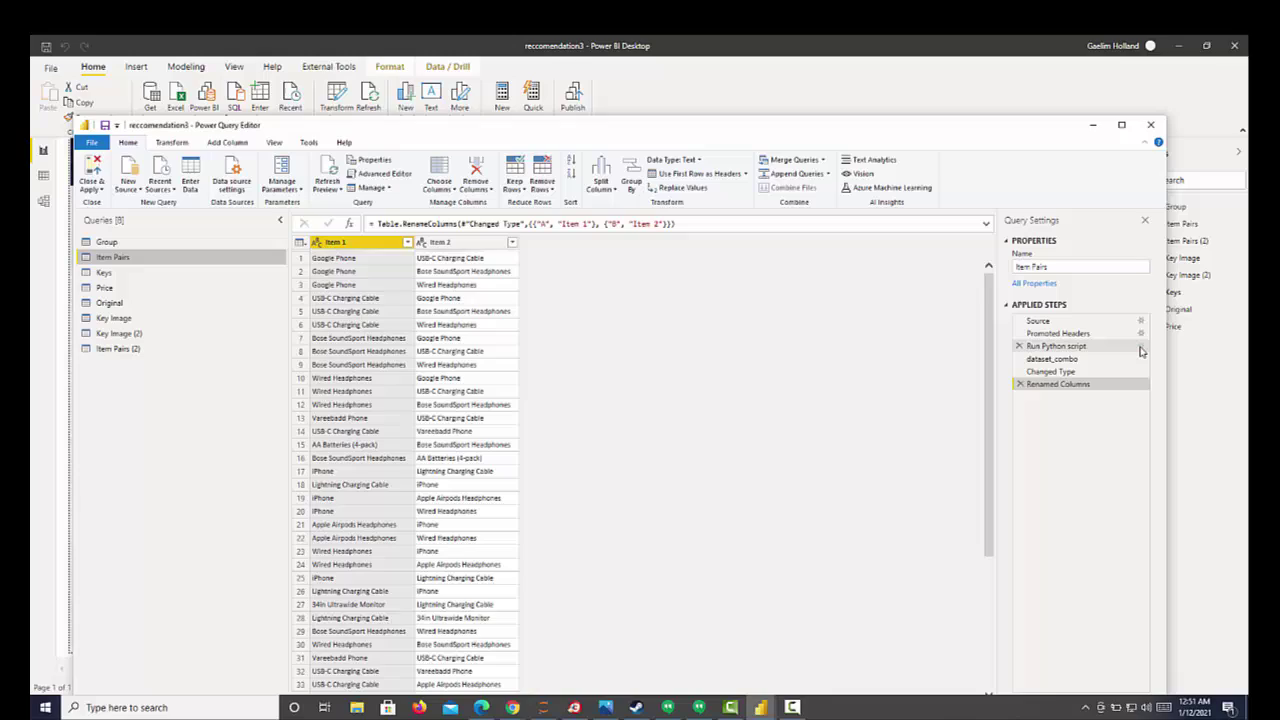
pyautogui.click(1135, 346)
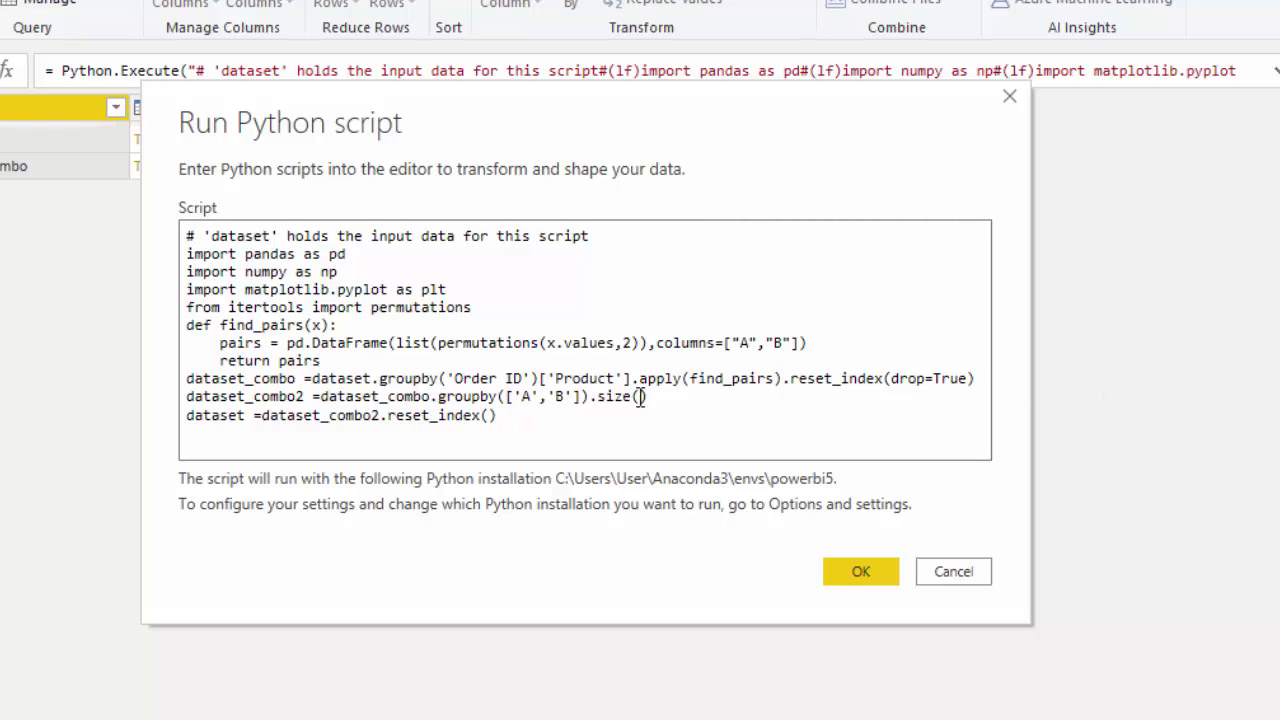
pyautogui.click(936, 584)
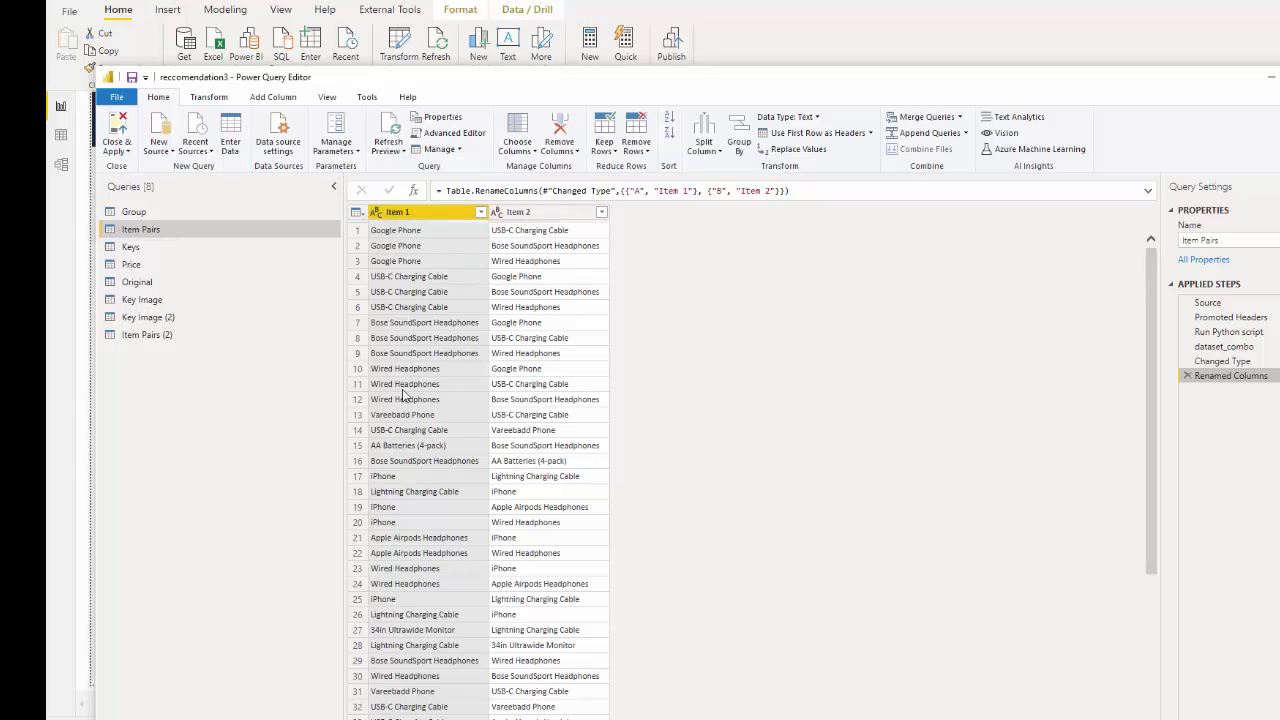
# Step: Review the Keys, Price, Key Image, Key Image (2) and Item Pairs (2) queries, then close without applying
pyautogui.click(189, 251)
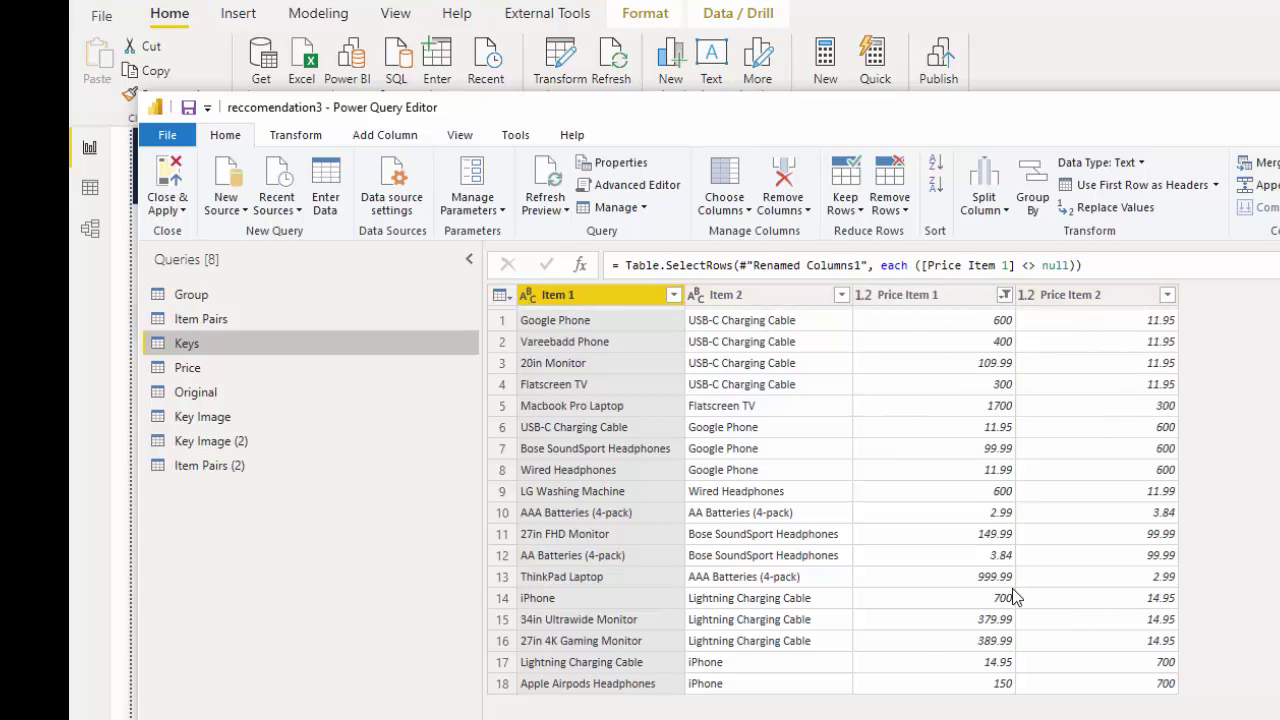
pyautogui.click(195, 368)
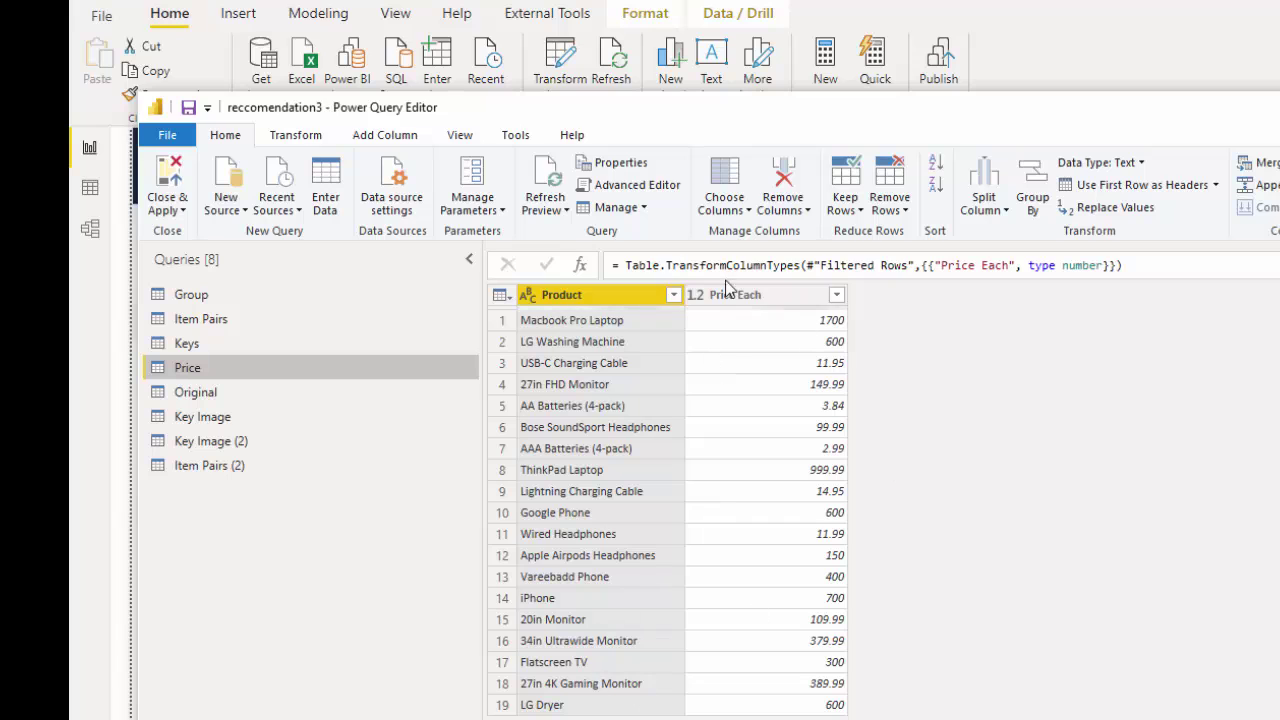
pyautogui.click(249, 416)
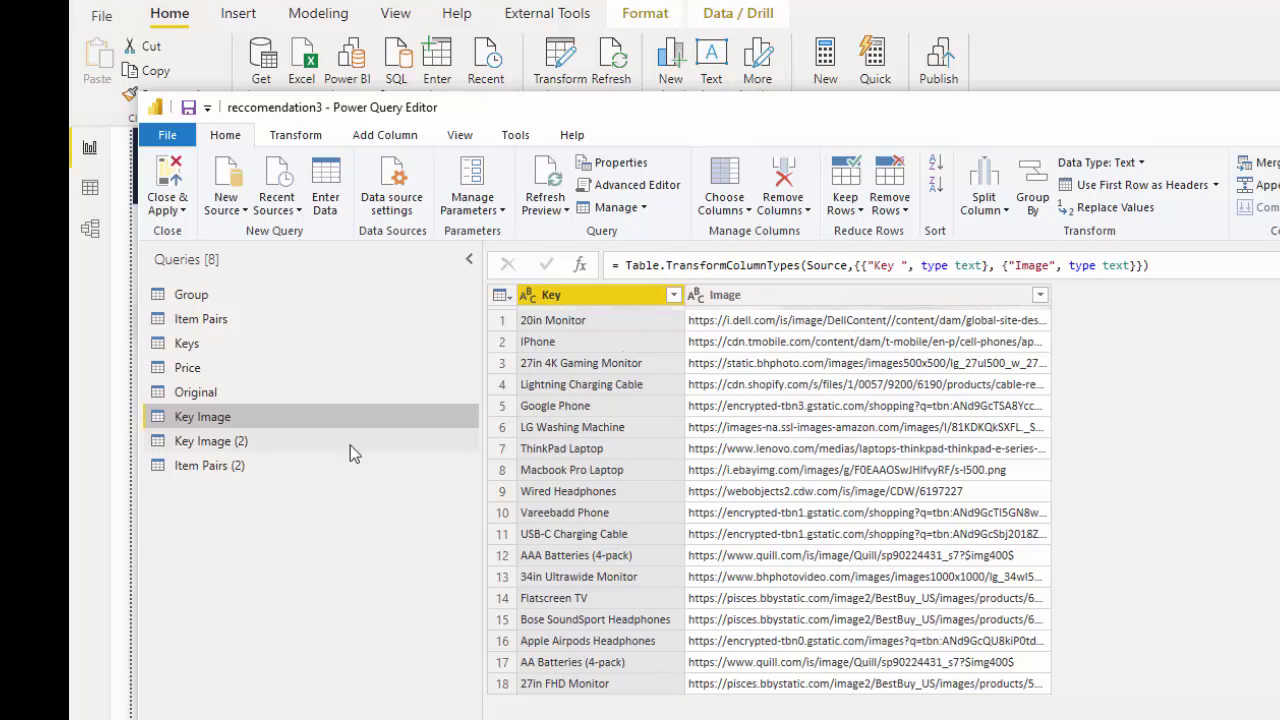
pyautogui.click(289, 440)
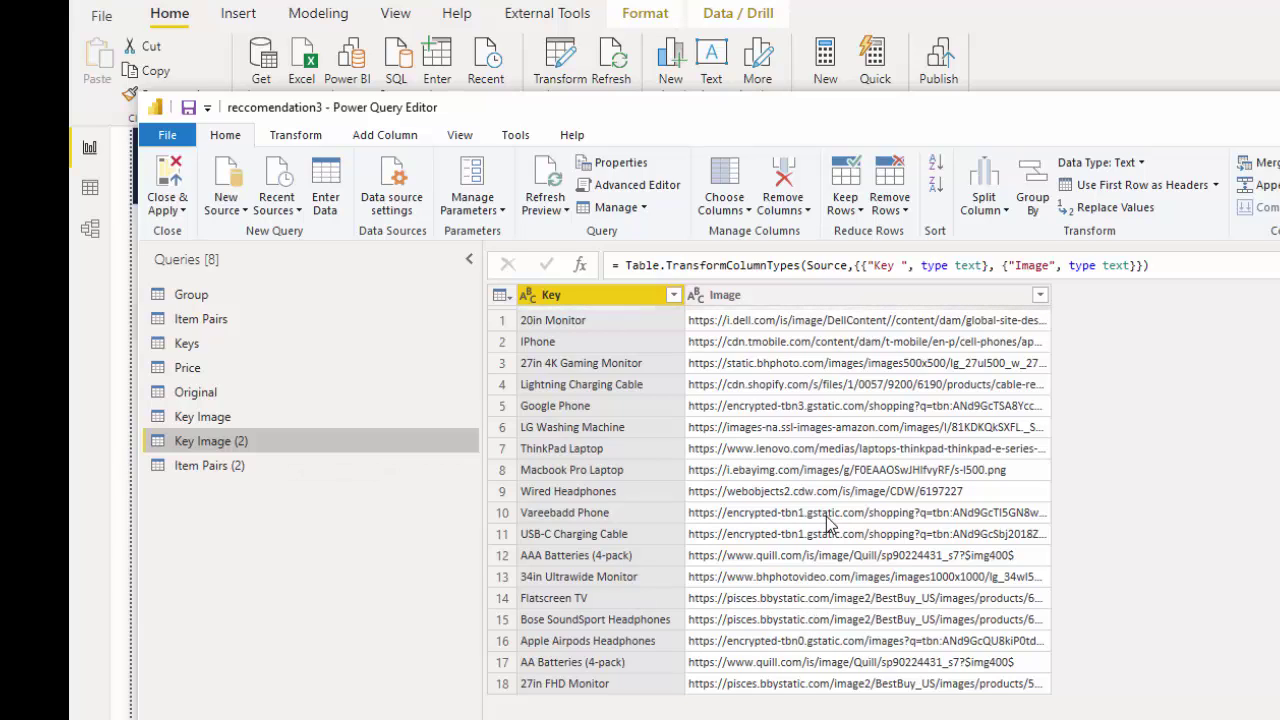
pyautogui.click(296, 463)
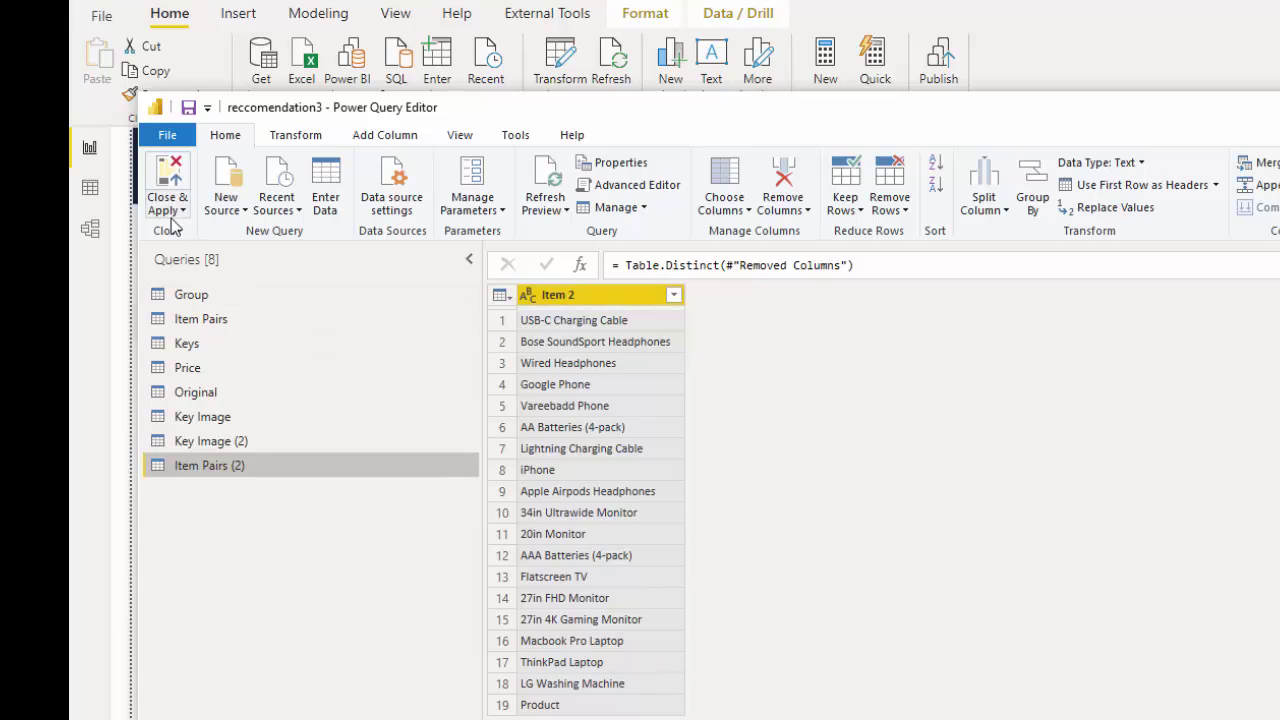
pyautogui.click(168, 210)
pyautogui.click(200, 280)
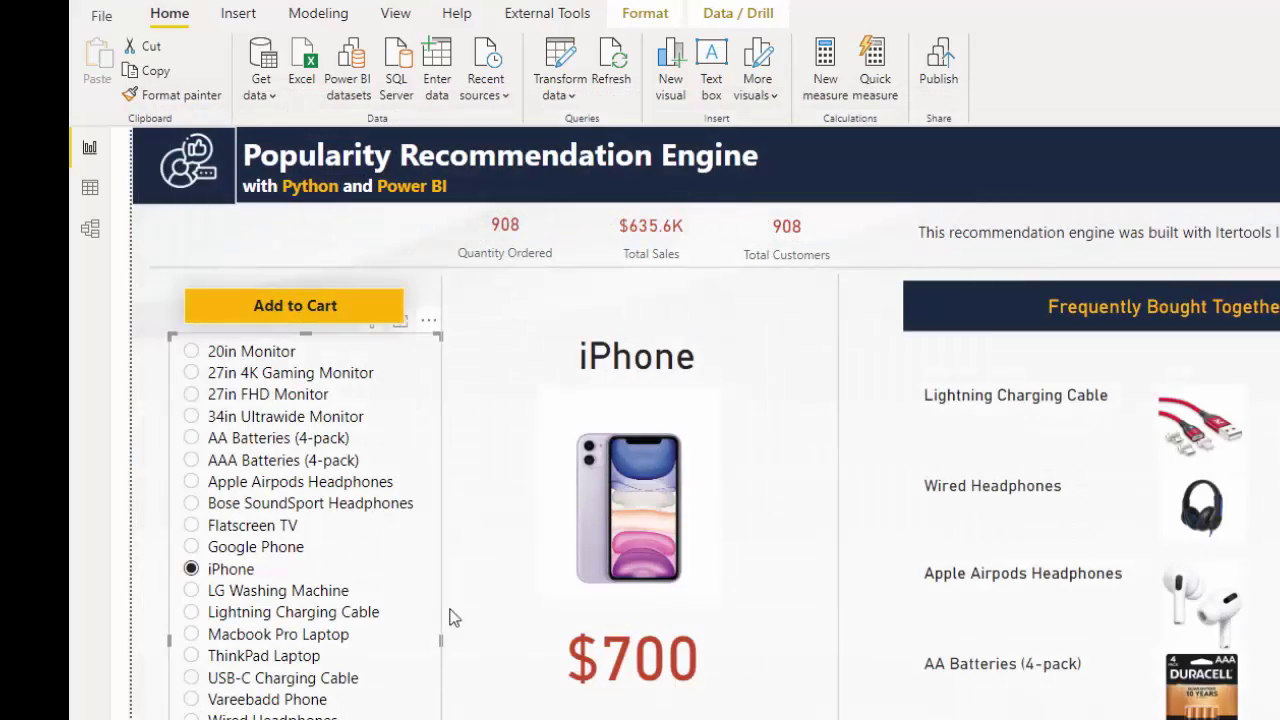
# Step: Switch to Model view to see the relationships linking Item Pairs, Item Pairs (2), Keys, Price and Key Image
pyautogui.click(90, 228)
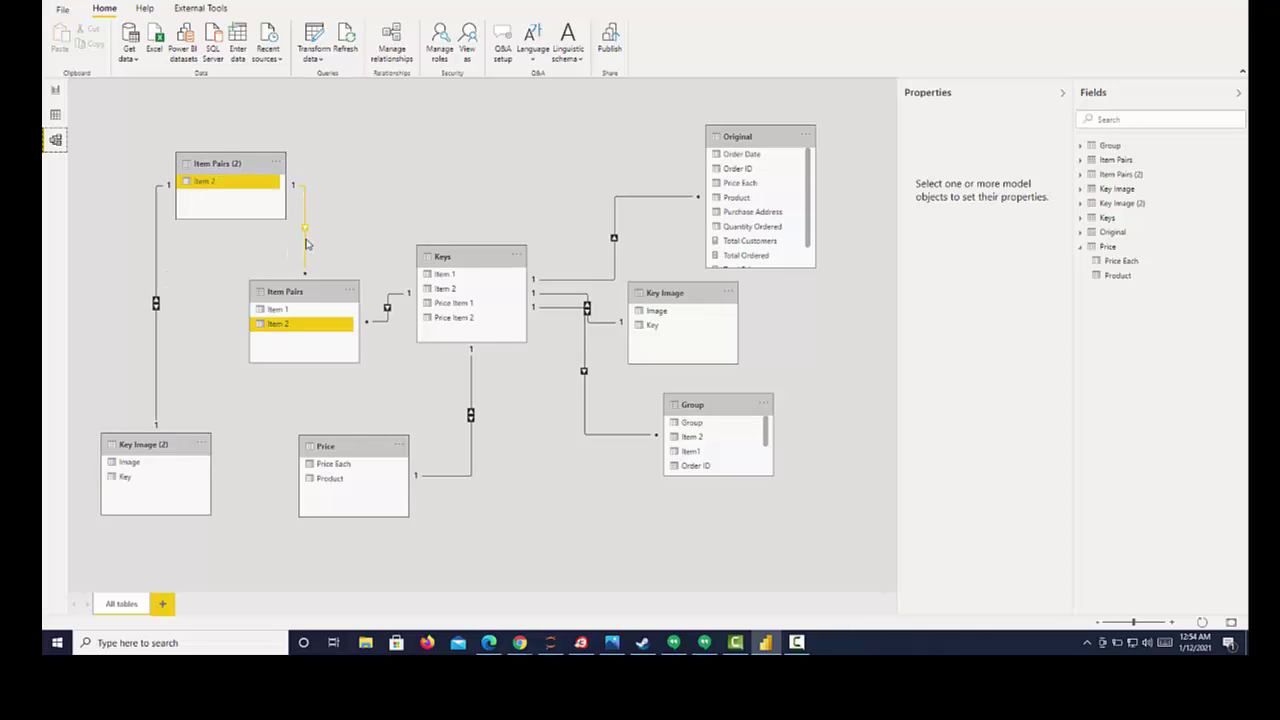
# Step: Switch back to Report view to show the iPhone recommendations page
pyautogui.click(55, 92)
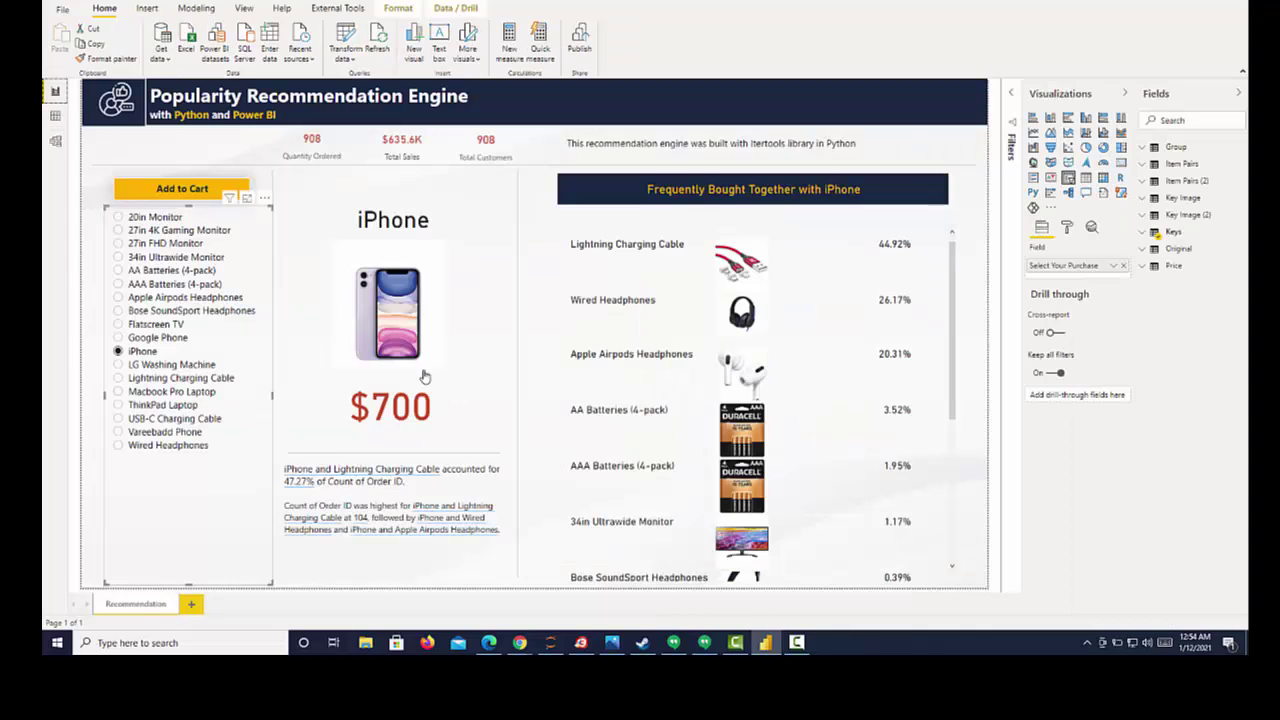